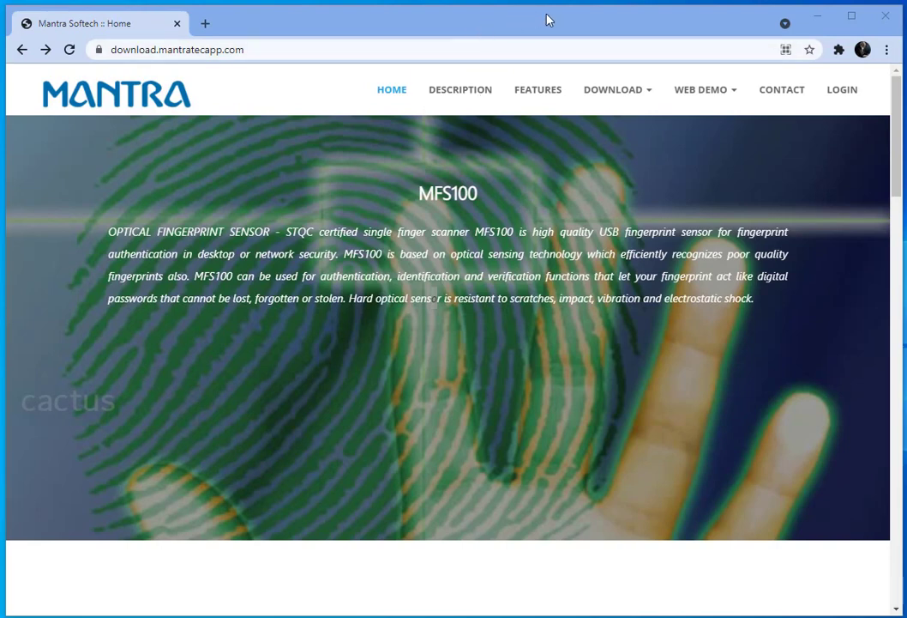
Open the Drivers & Documents download page and submit the captcha code to show the available setups.
left_click(640, 94)
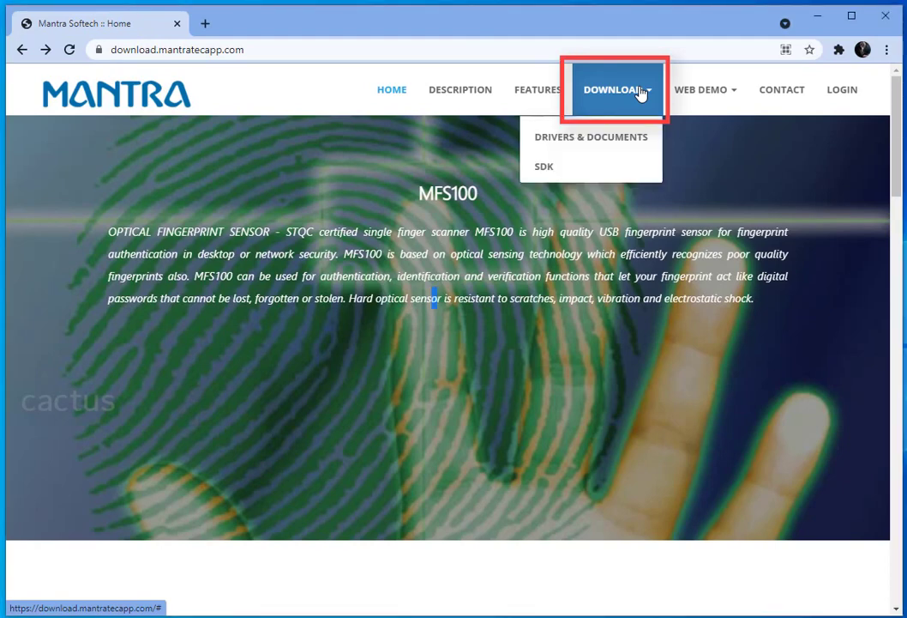
left_click(599, 142)
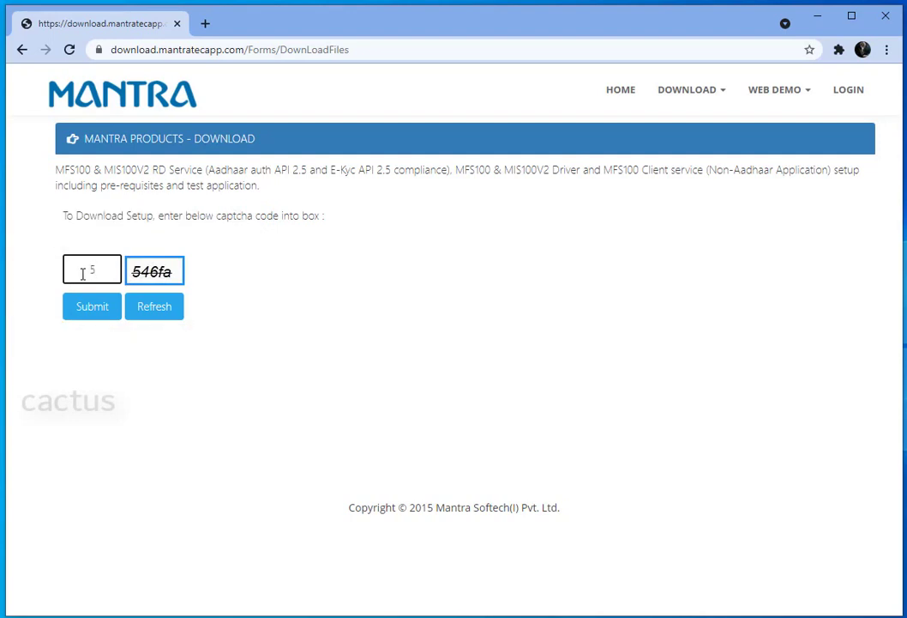
type("46fa")
left_click(70, 305)
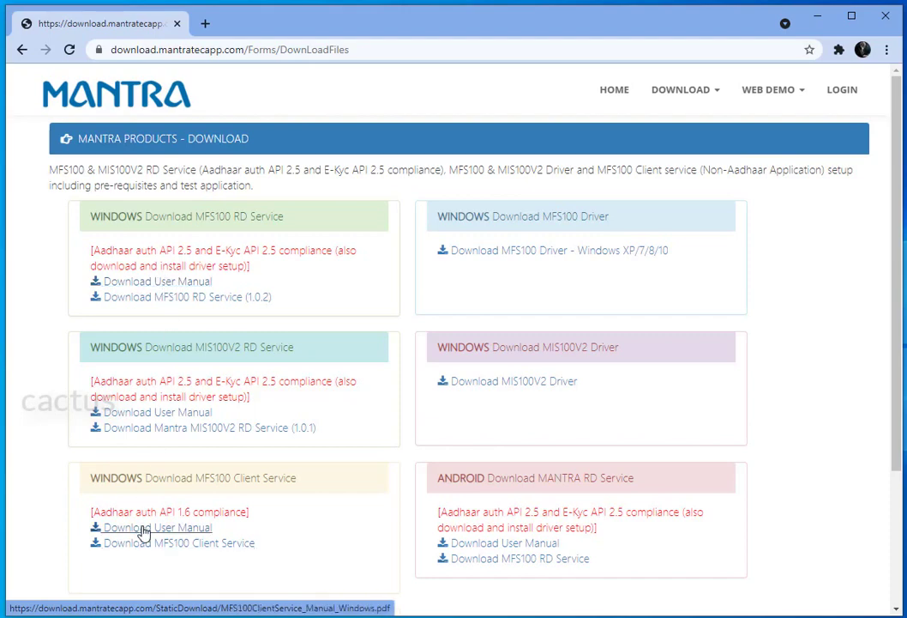
Open the Windows MFS100 RD Service user manual and review its driver setup, RD Service installation and device conversion instructions.
left_click(171, 286)
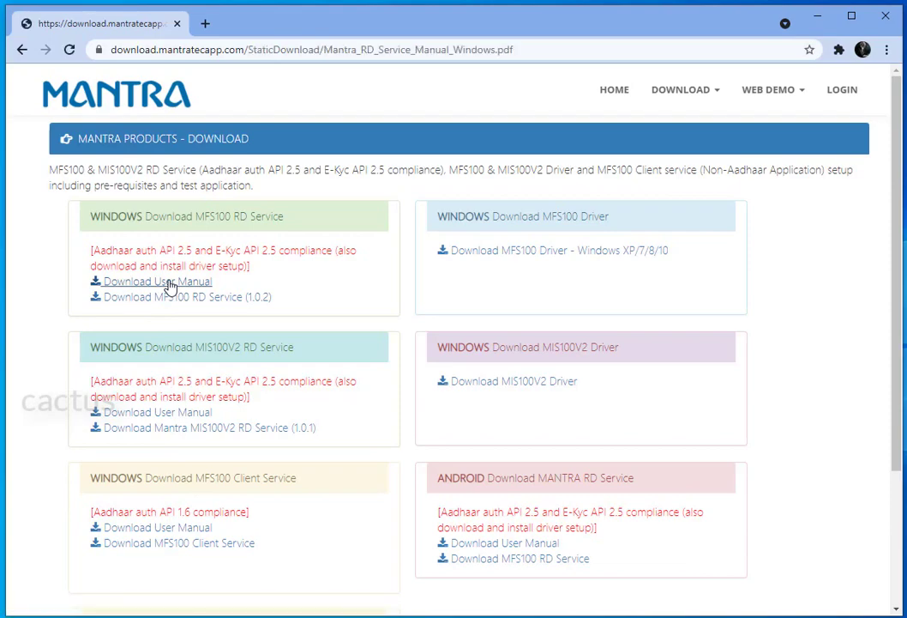
scroll(627, 354, "down", 5)
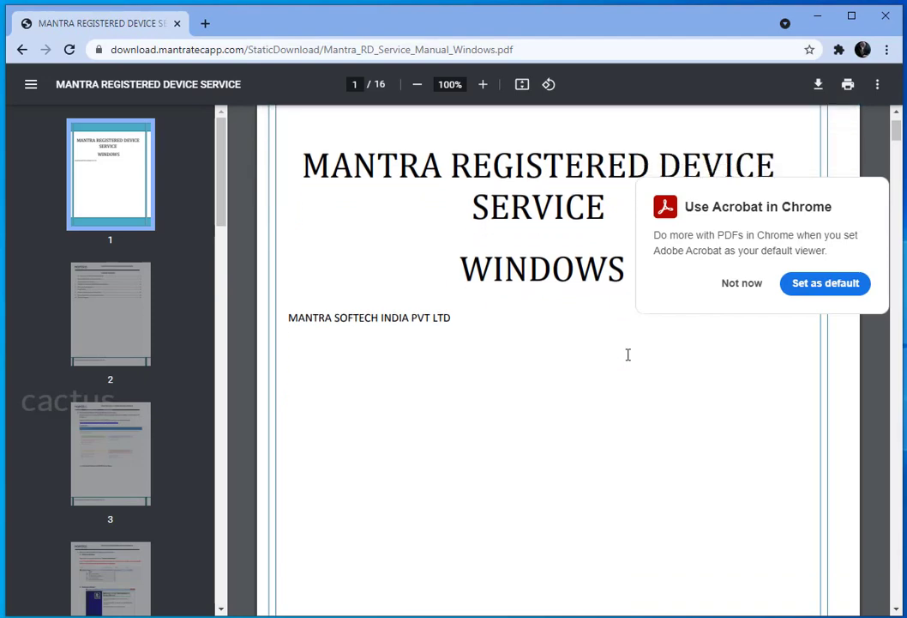
left_click(735, 285)
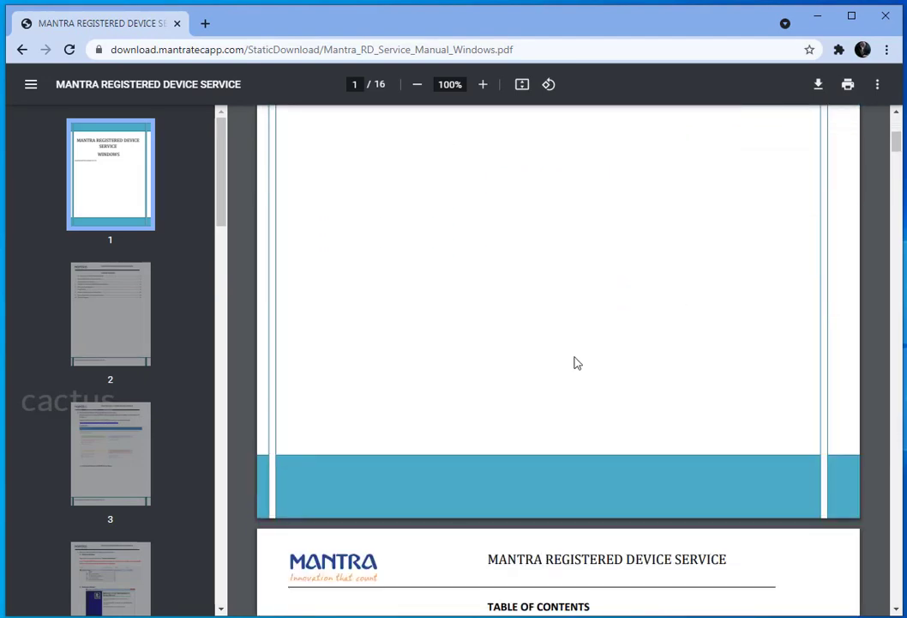
scroll(503, 450, "down", 4)
scroll(457, 475, "down", 6)
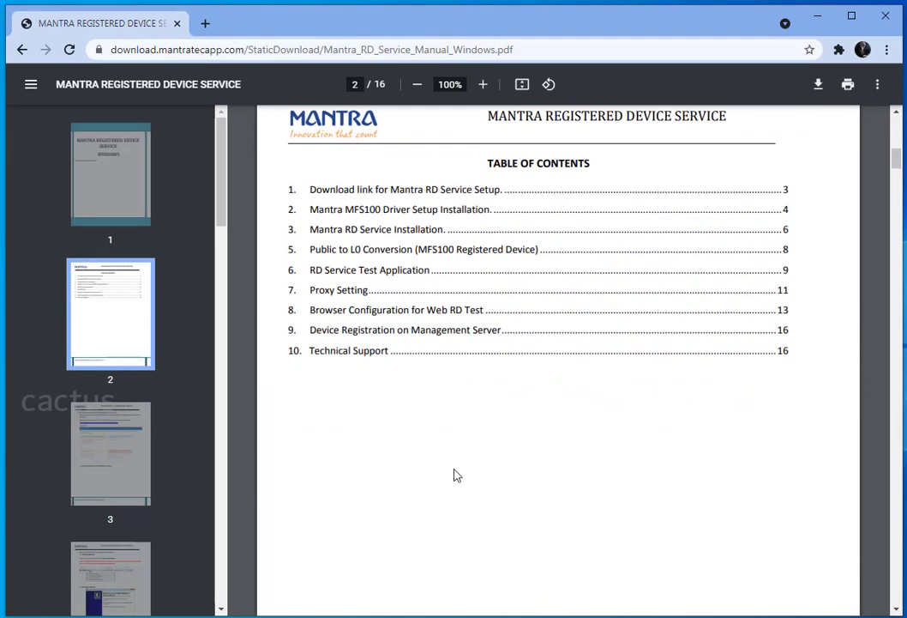
scroll(456, 475, "down", 1)
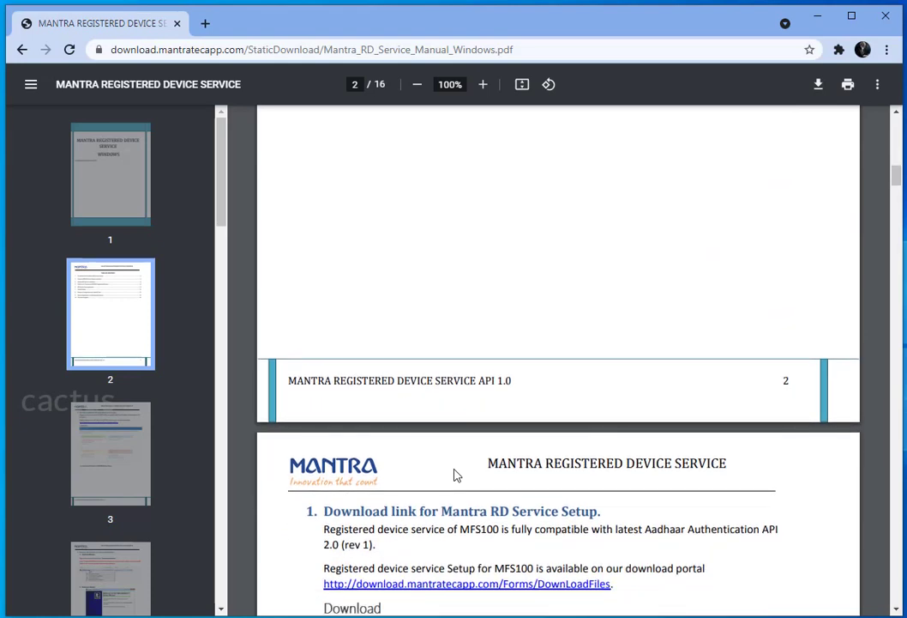
scroll(457, 475, "down", 3)
scroll(456, 475, "down", 5)
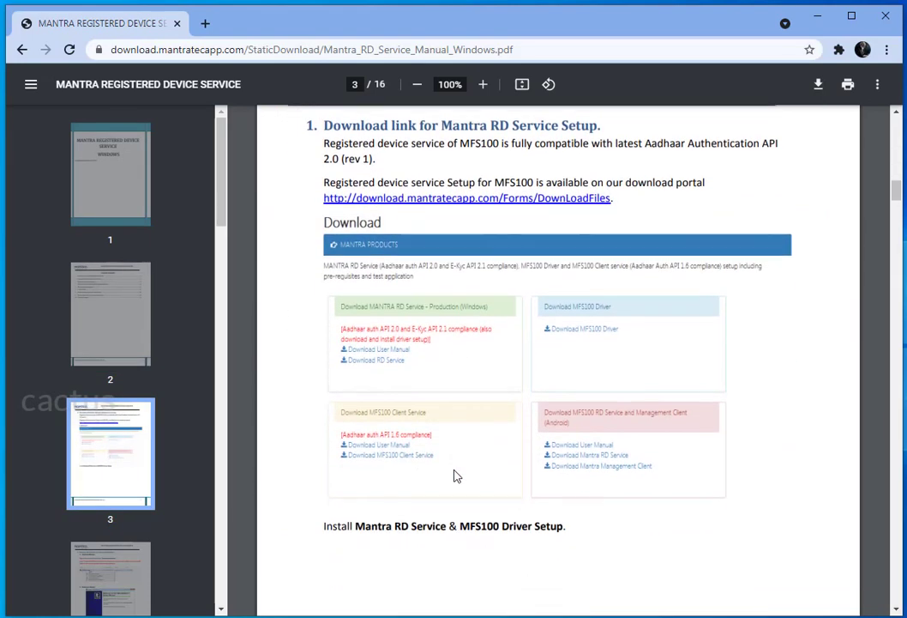
scroll(457, 475, "down", 4)
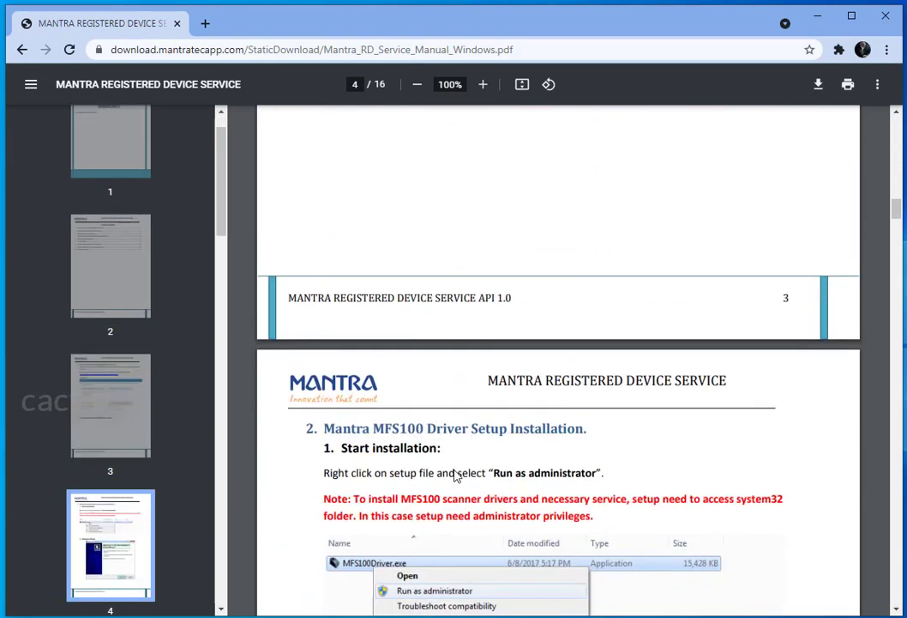
scroll(456, 475, "down", 2)
scroll(456, 475, "down", 8)
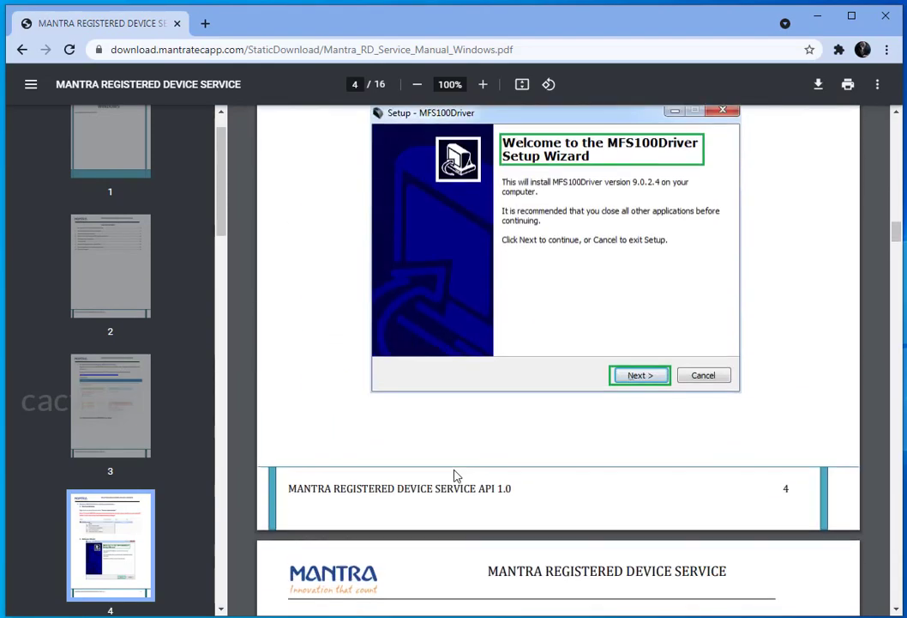
scroll(457, 476, "down", 5)
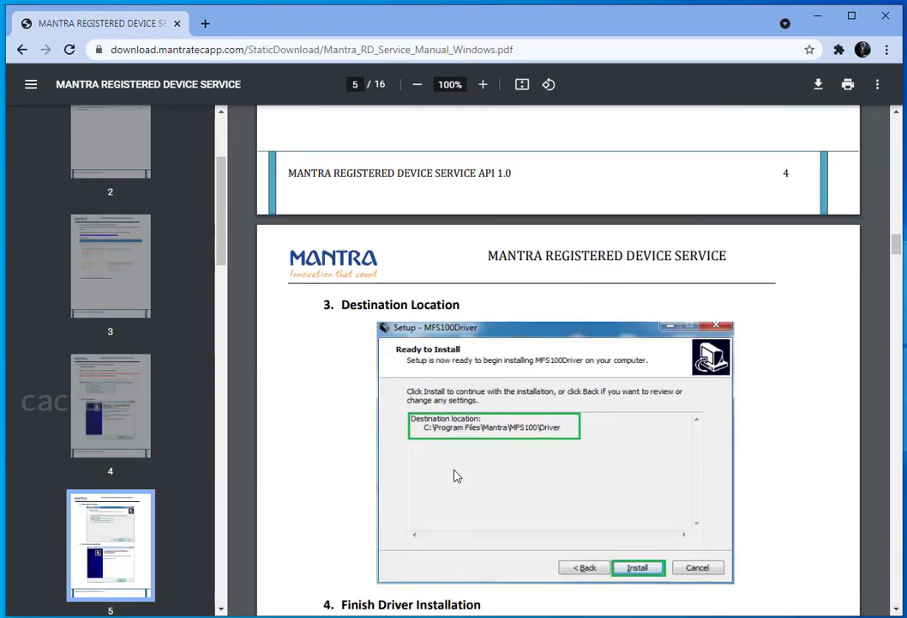
scroll(456, 474, "down", 15)
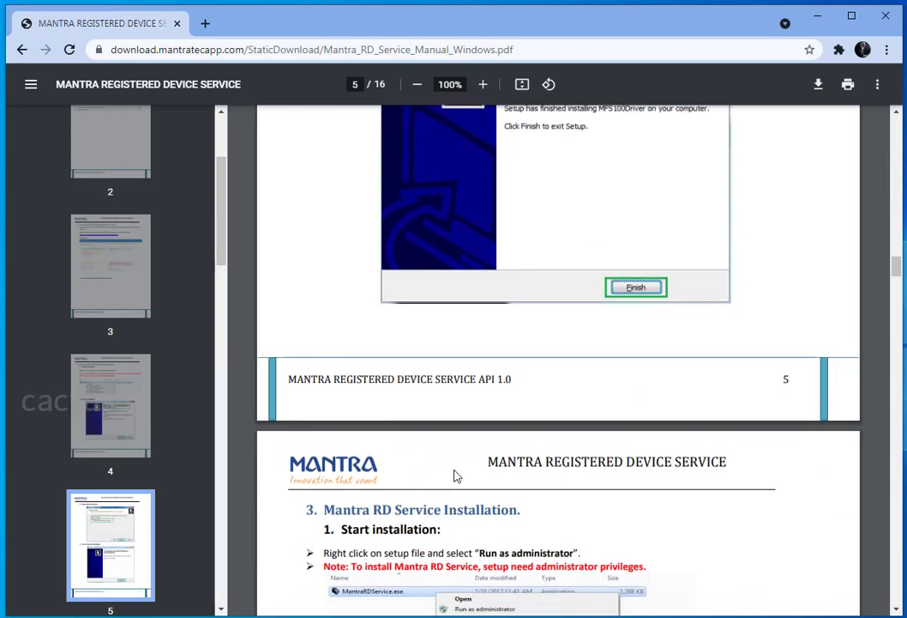
scroll(456, 476, "down", 8)
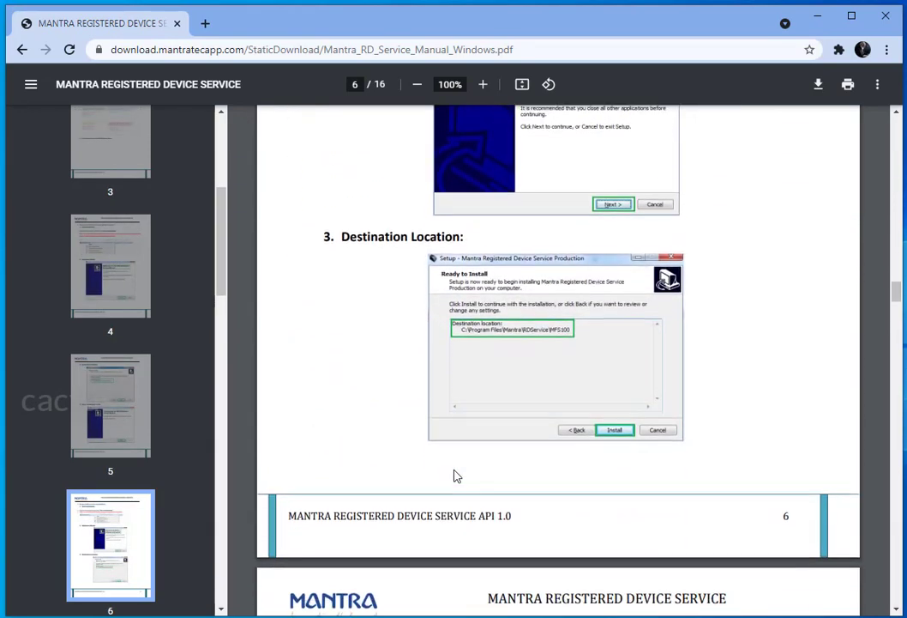
scroll(457, 476, "down", 11)
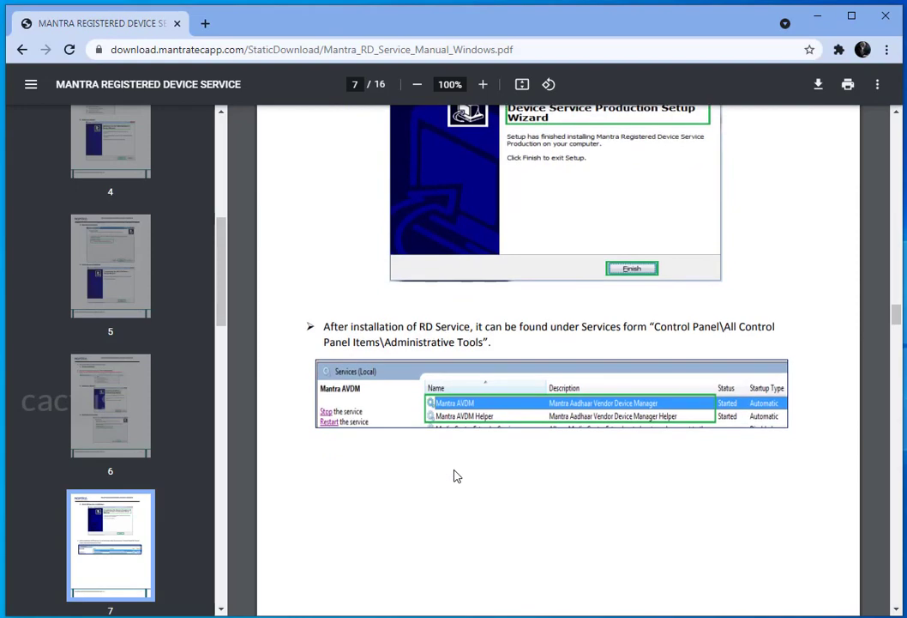
scroll(457, 476, "down", 8)
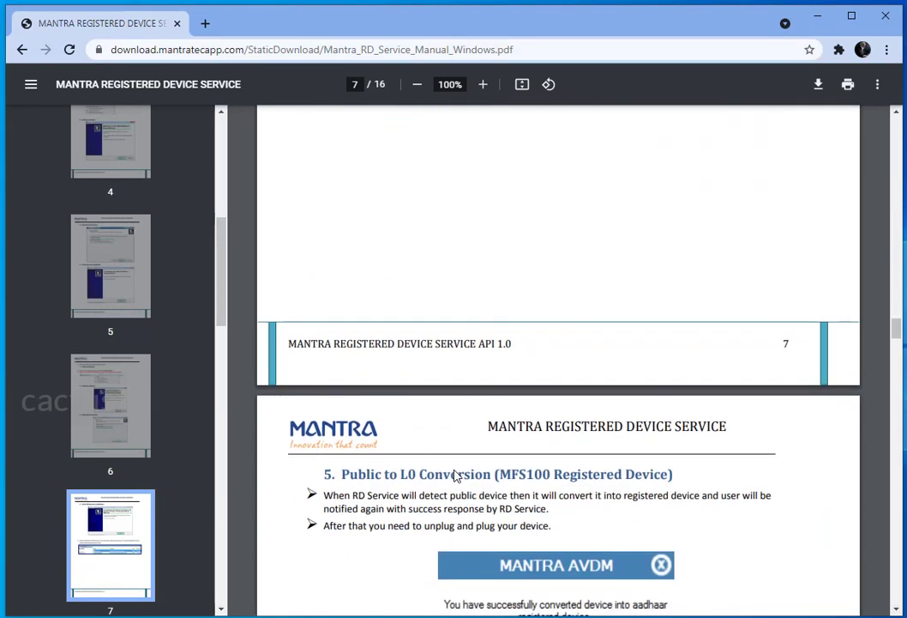
scroll(455, 476, "down", 5)
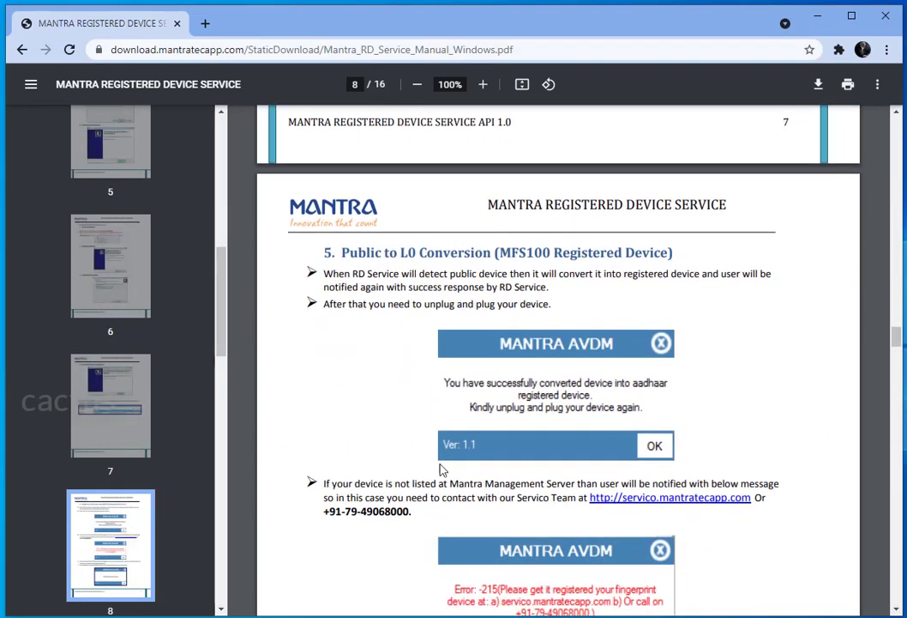
Return from the manual to the download page and submit the captcha code again.
left_click(19, 52)
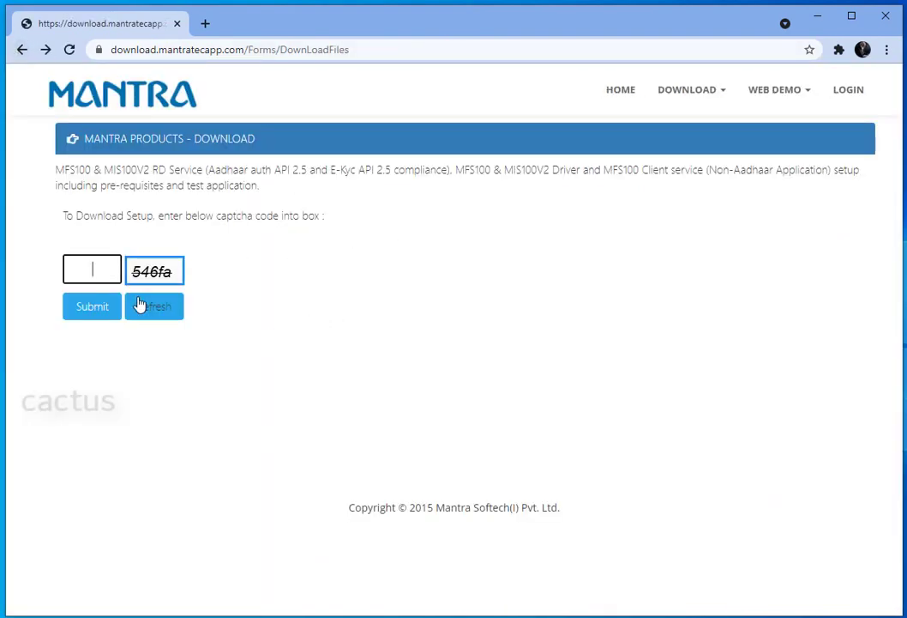
type("546fa")
left_click(103, 309)
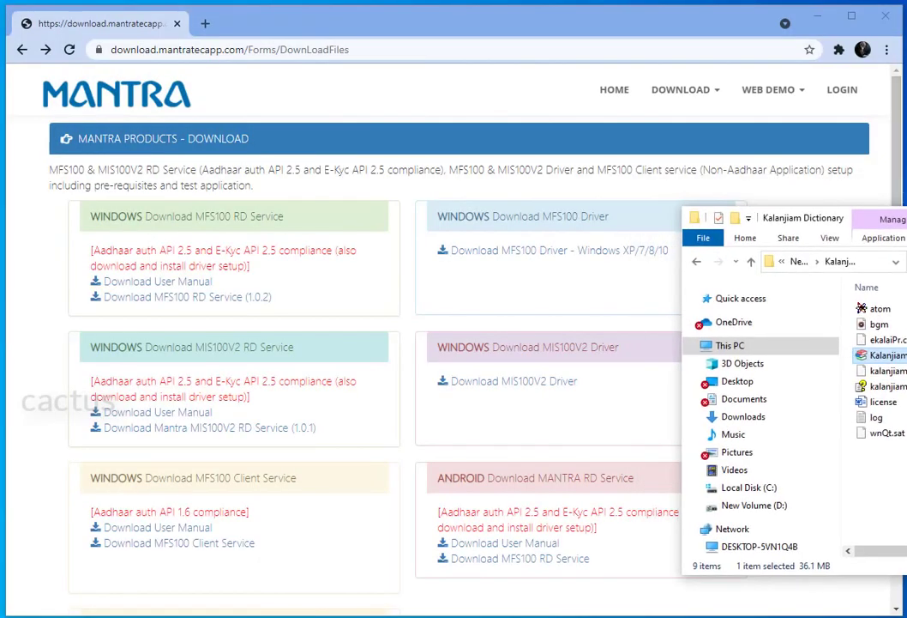
Run the MFS100Driver_9.0.2.8 (1) installer from the Downloads folder in File Explorer and complete the driver setup.
left_click_drag(811, 210, 496, 113)
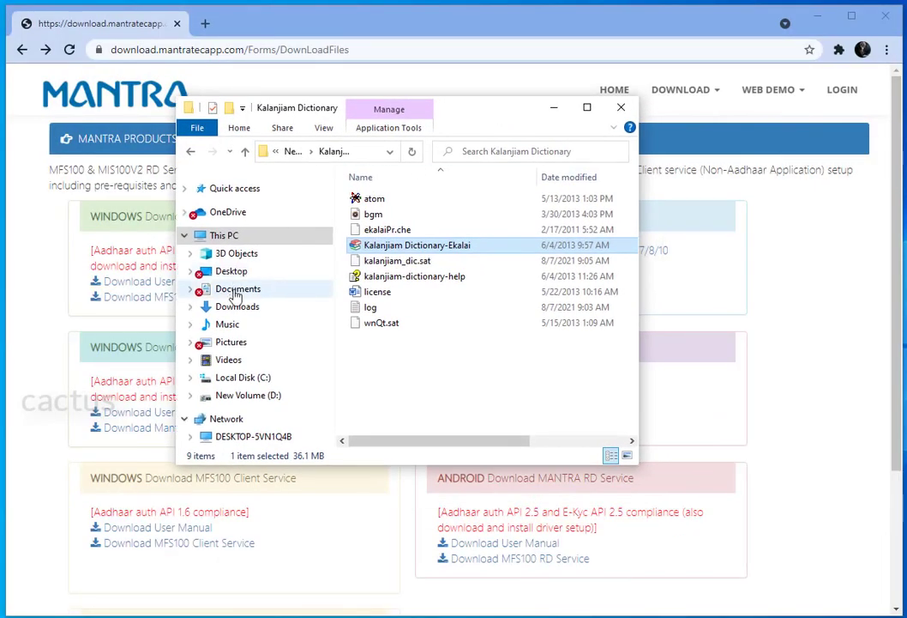
left_click(230, 307)
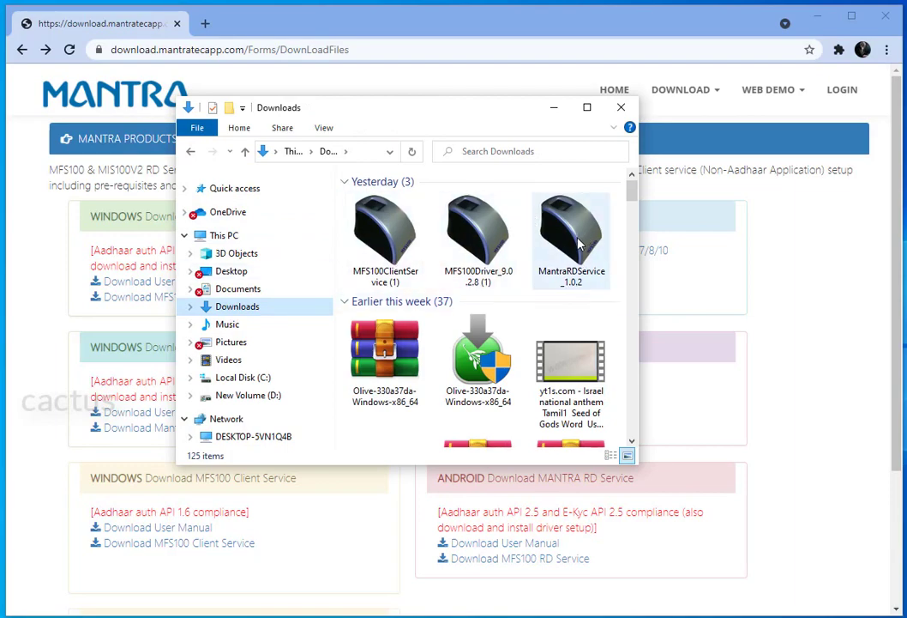
left_click(470, 246)
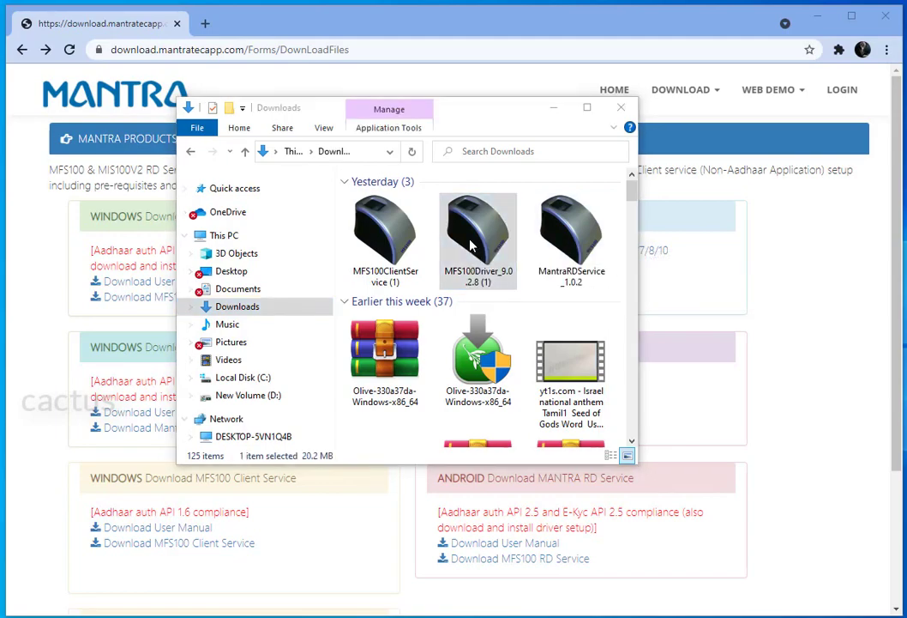
left_click(470, 246)
double_click(470, 246)
left_click(668, 443)
left_click(668, 445)
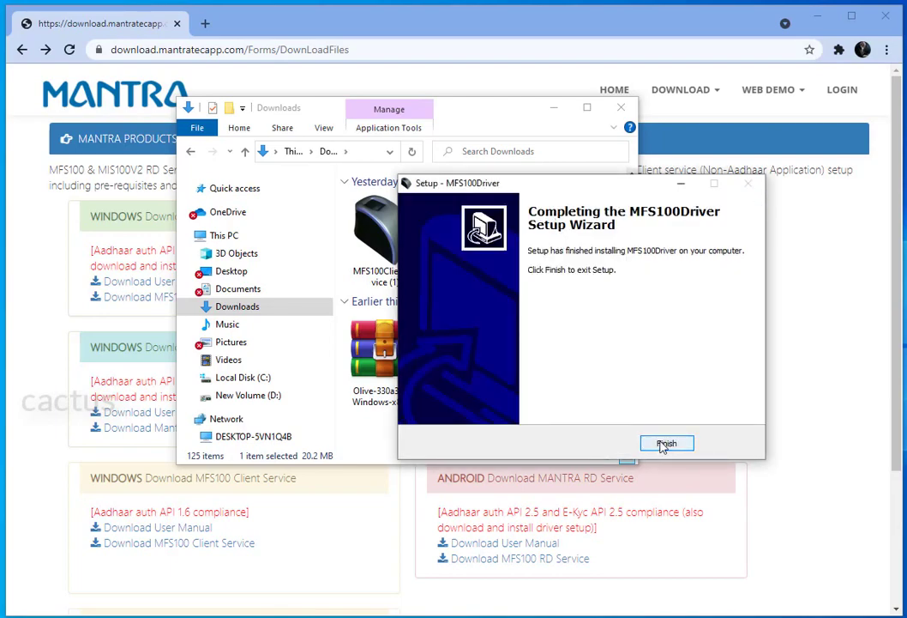
left_click(666, 444)
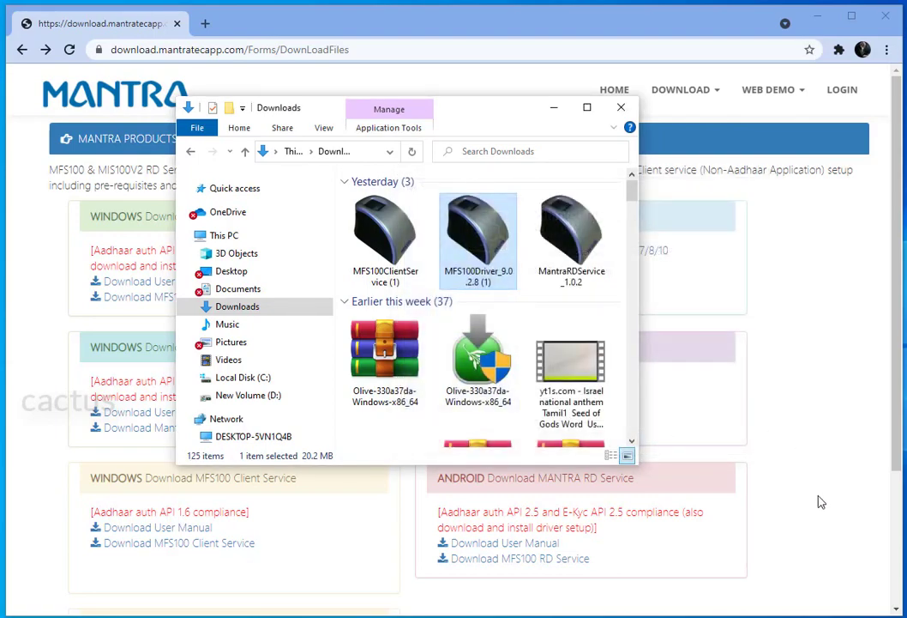
Launch the MFS100ClientService (1) installer and clear the Downloads and setup windows away from the MFS100 Test Application.
double_click(373, 244)
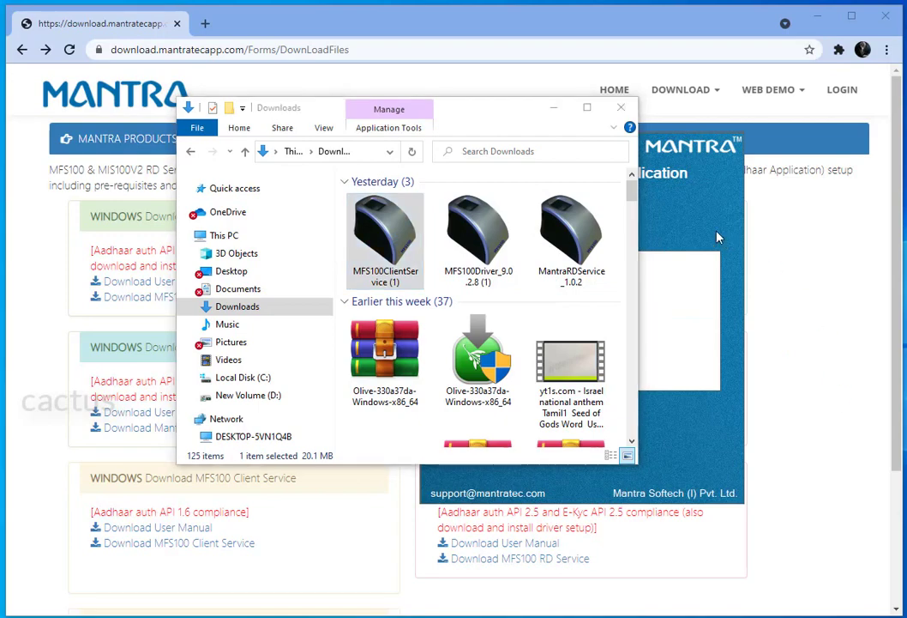
left_click(554, 107)
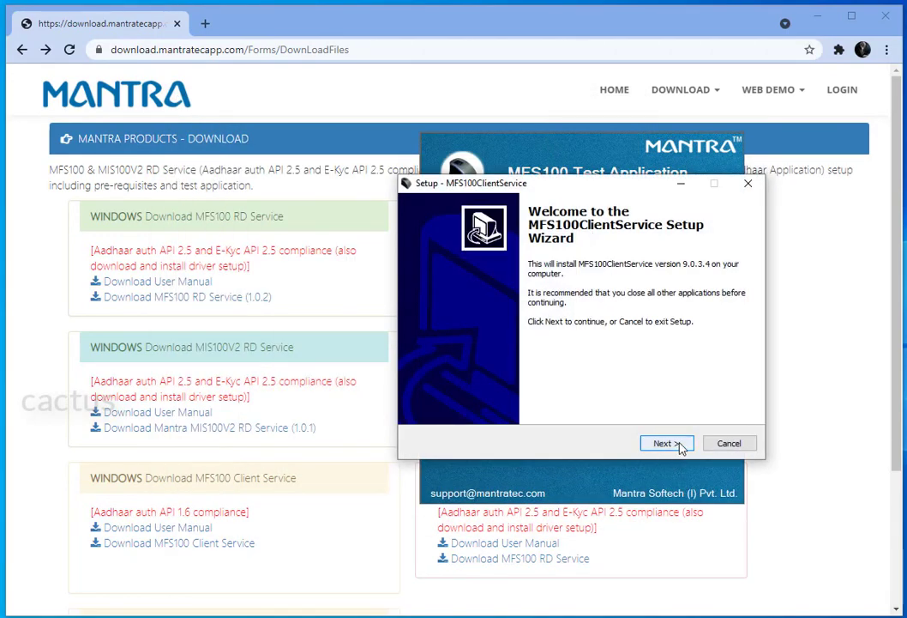
left_click_drag(634, 186, 219, 115)
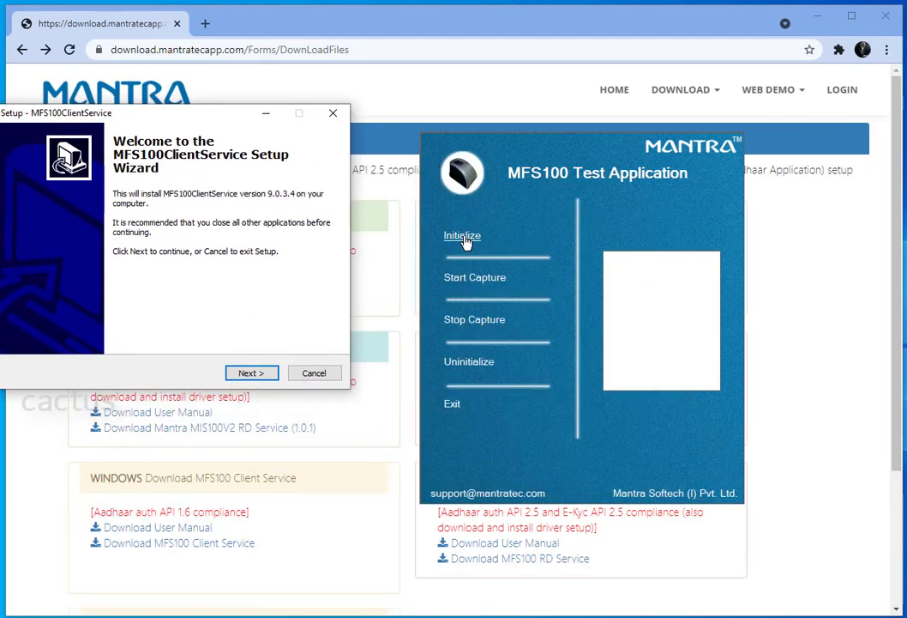
left_click(266, 113)
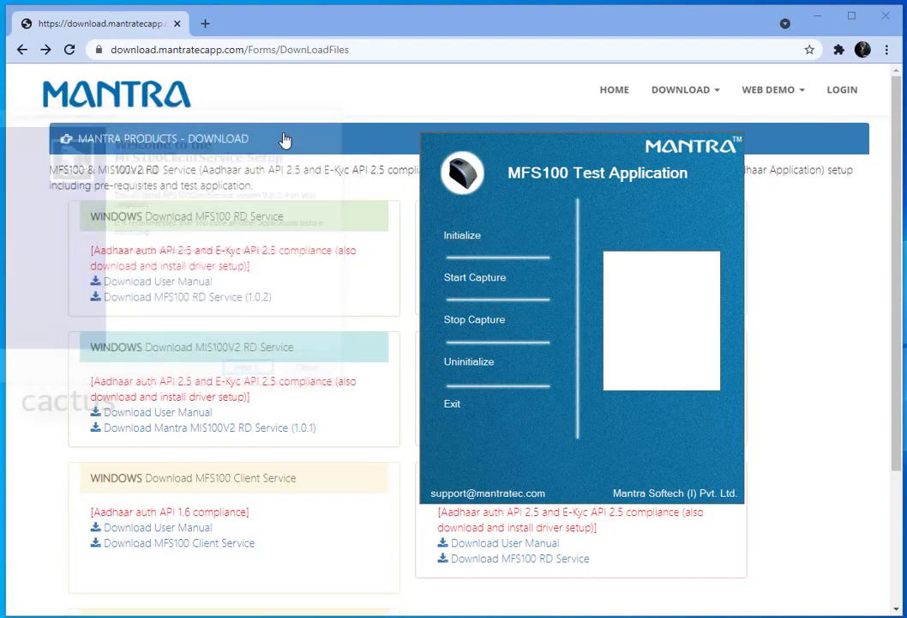
Try to initialize the scanner and start a capture in the MFS100 Test Application, and exit it.
left_click(459, 242)
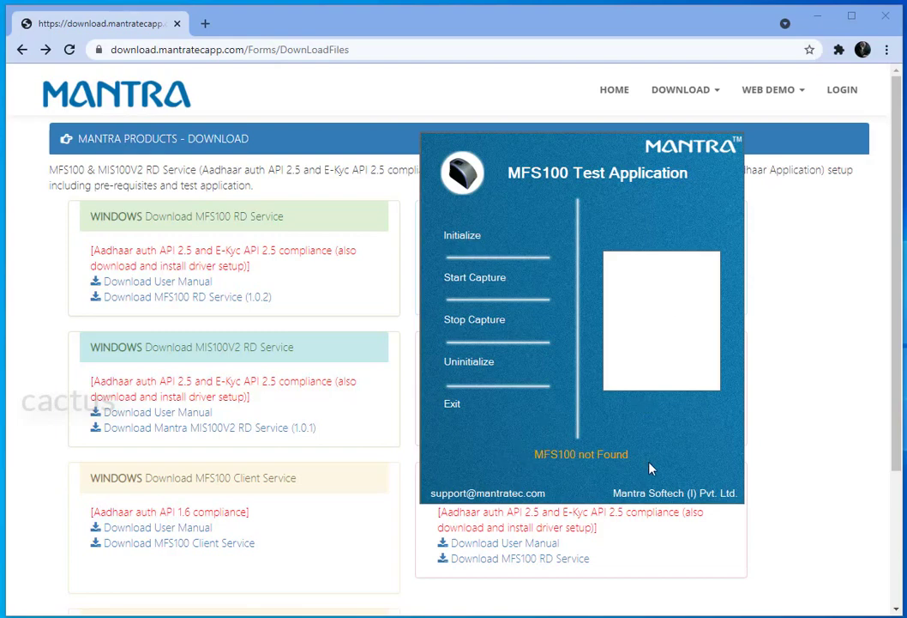
left_click(491, 281)
left_click(616, 374)
left_click(451, 405)
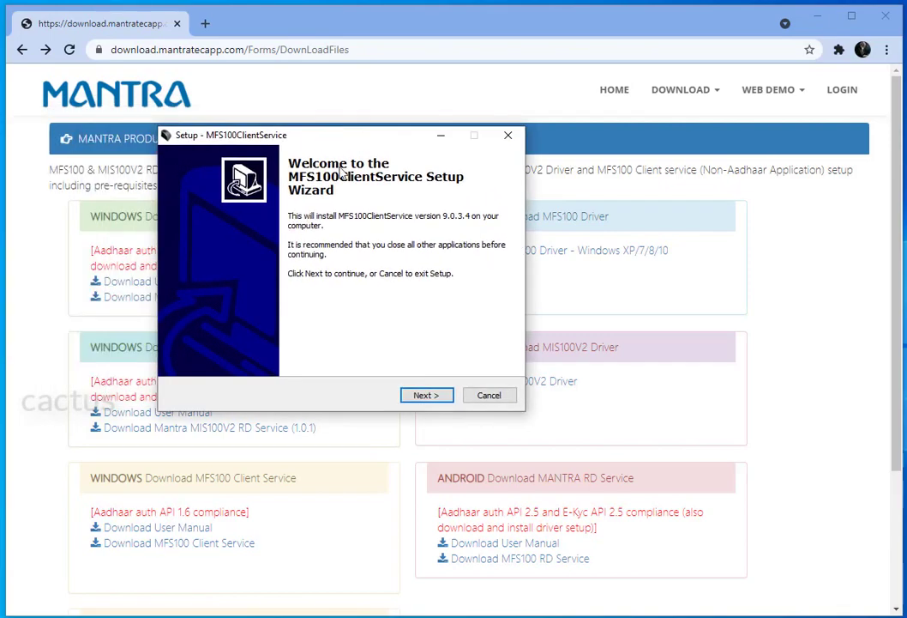
Start the MFS100ClientService installation and completely uninstall the old MFS100Driver along with its devices.
left_click(421, 393)
left_click(420, 394)
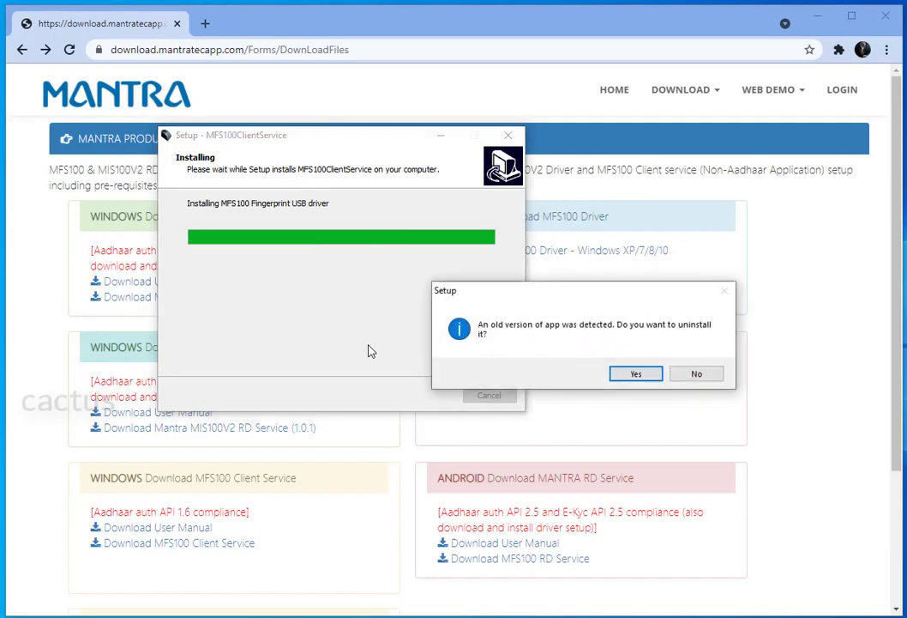
left_click(641, 375)
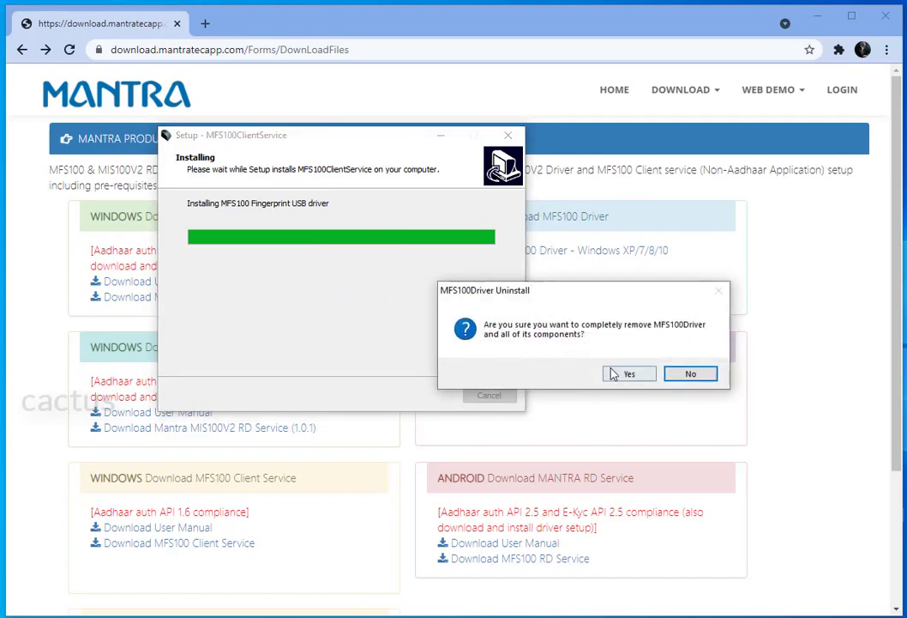
left_click(614, 373)
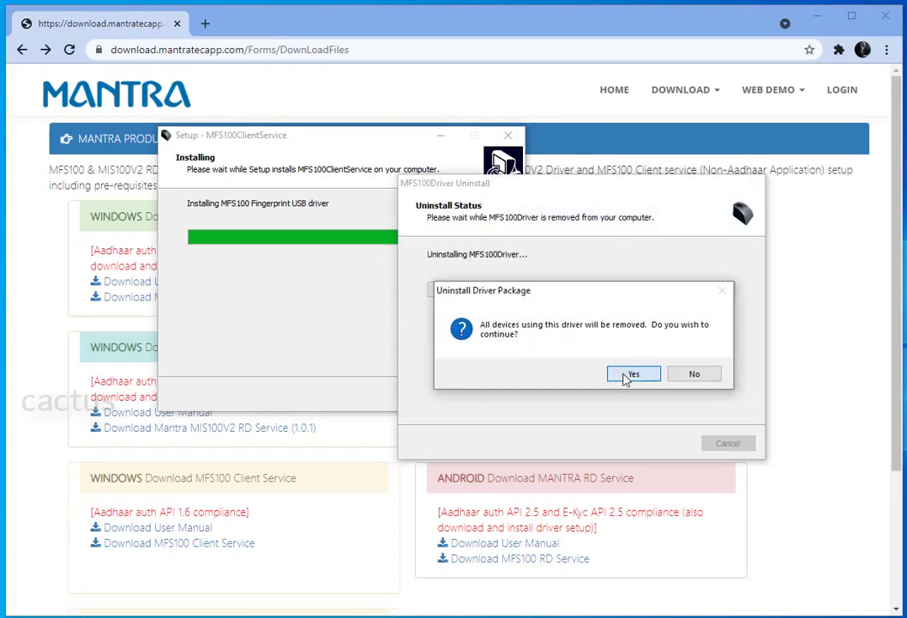
left_click(628, 374)
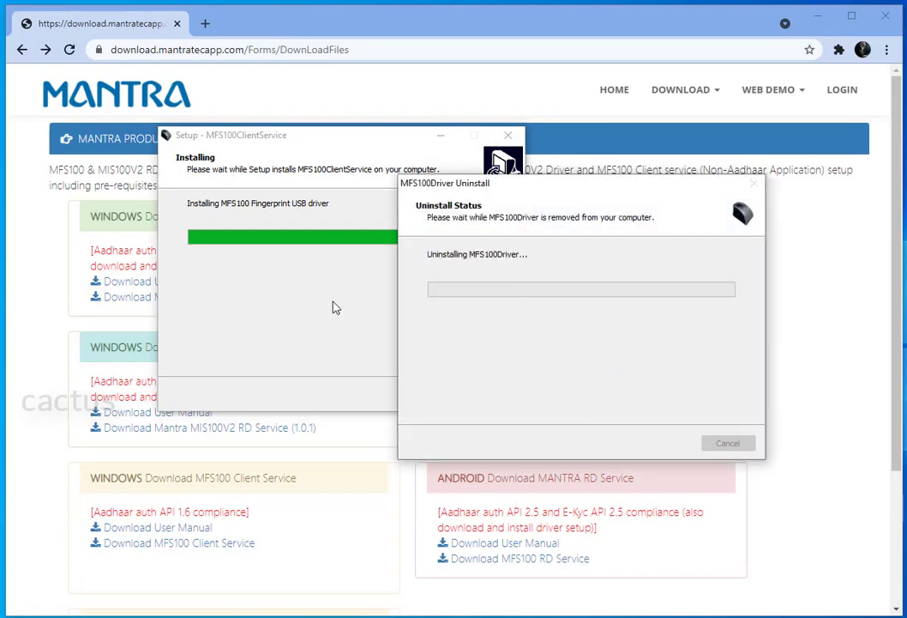
left_click(695, 375)
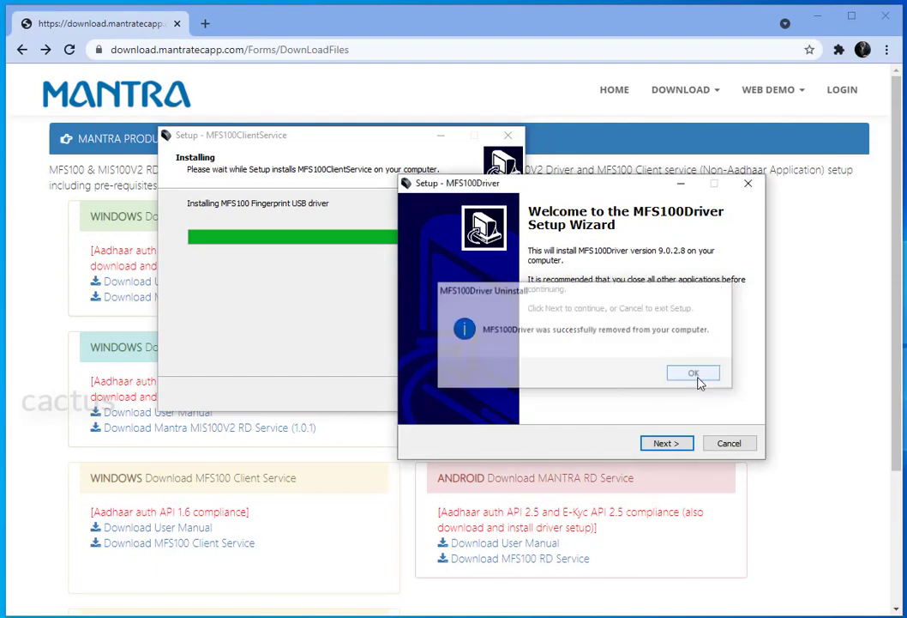
Install MFS100Driver version 9.0.2.8 in its default location, allowing the Mantra Softech device software, and finish the driver setup.
left_click(666, 444)
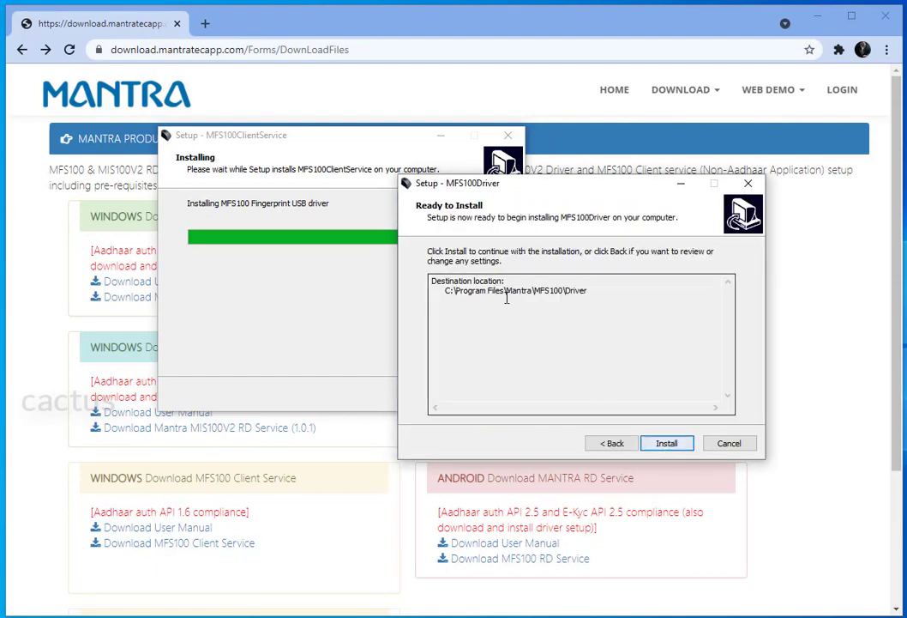
left_click(660, 444)
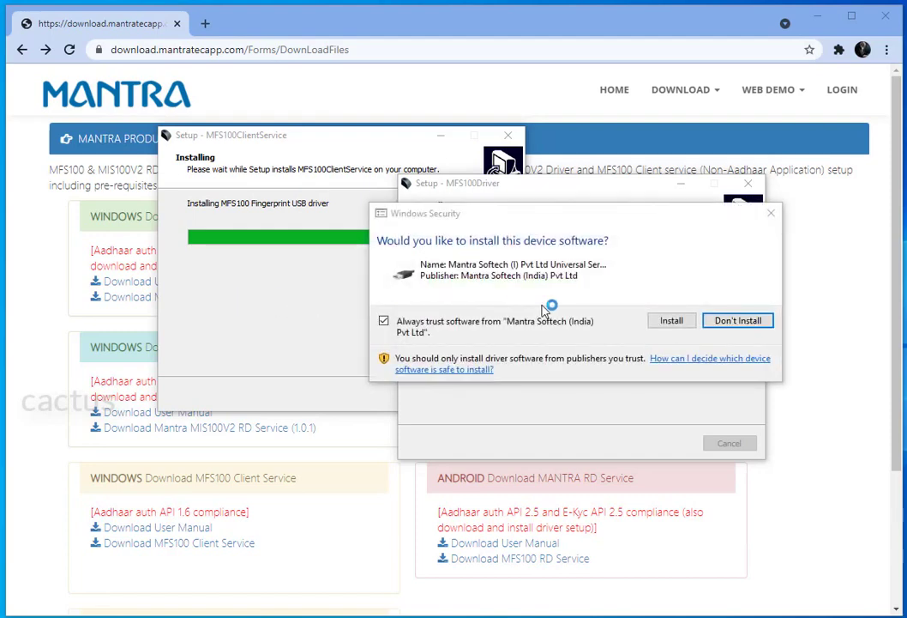
left_click(665, 323)
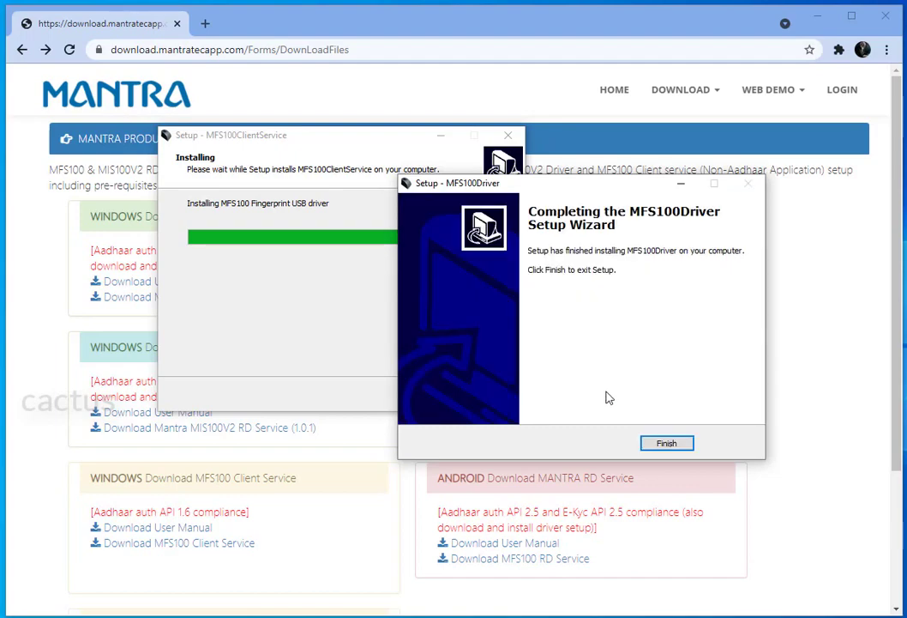
left_click(667, 443)
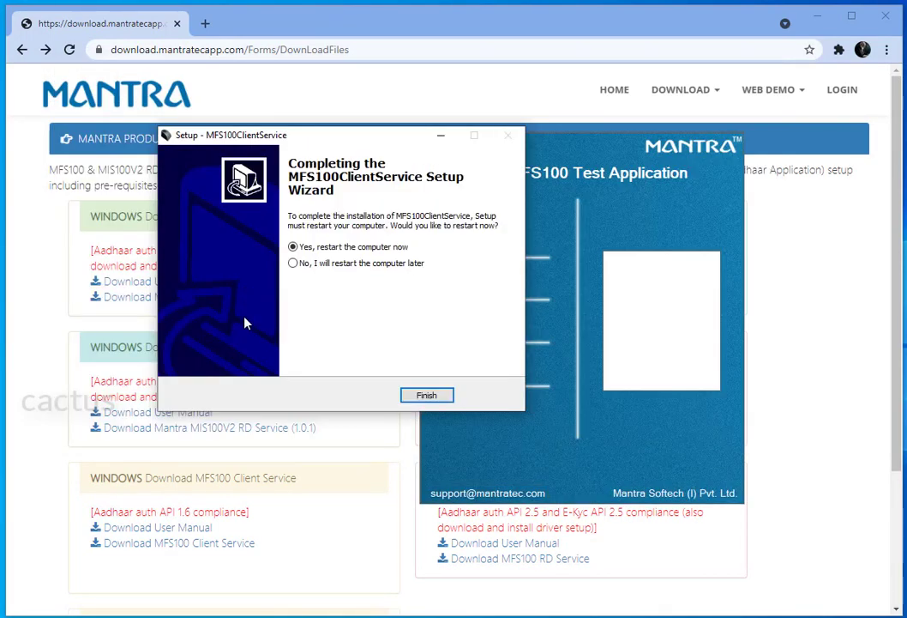
Finish the MFS100ClientService setup with the option to restart the computer later, and exit the MFS100 Test Application.
left_click(364, 266)
left_click(440, 398)
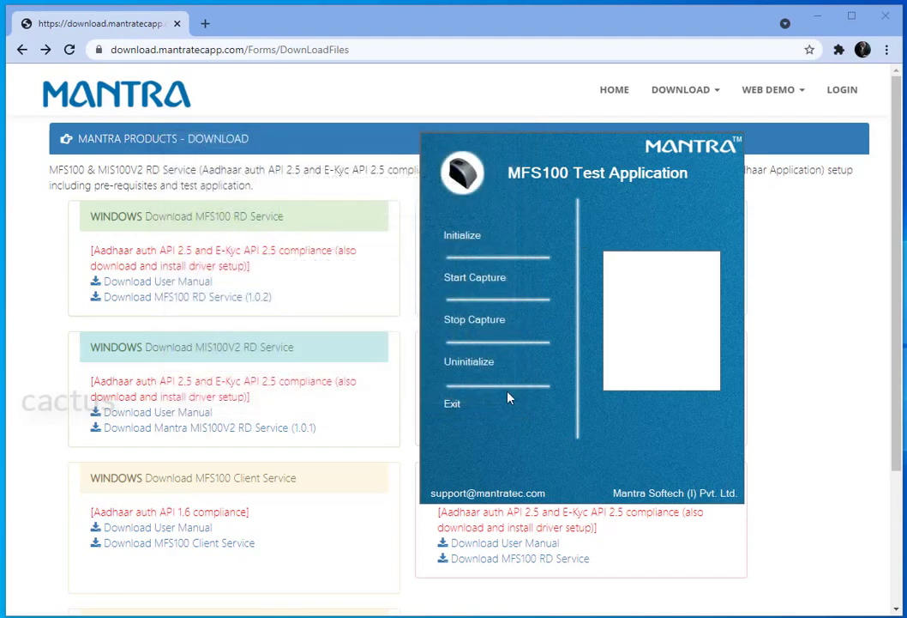
left_click(451, 405)
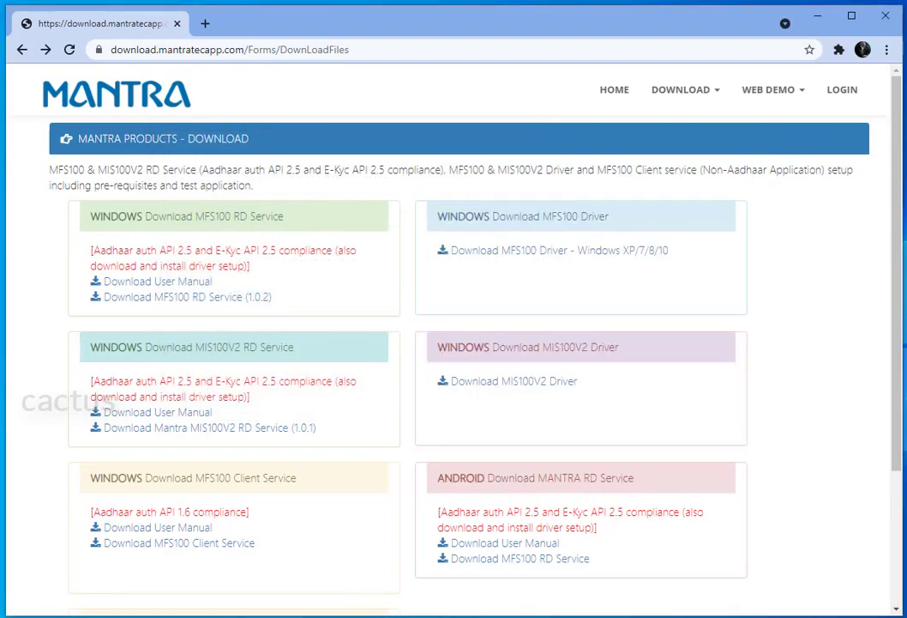
Install Mantra Registered Device Service Production from MantraRDService_1.0.2 in the Downloads folder with default settings, and minimize the folder window.
key("alt+Tab")
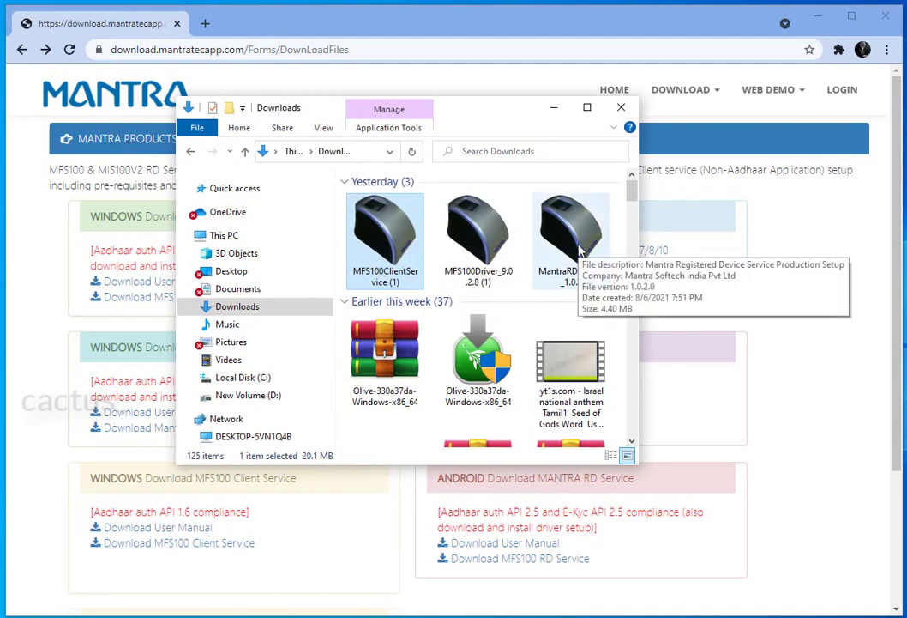
left_click(578, 249)
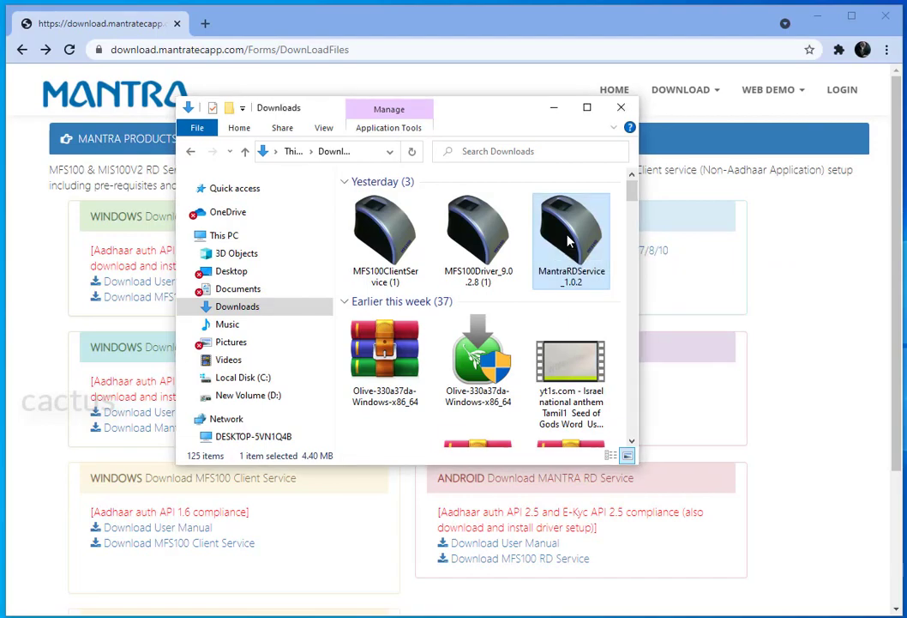
double_click(567, 242)
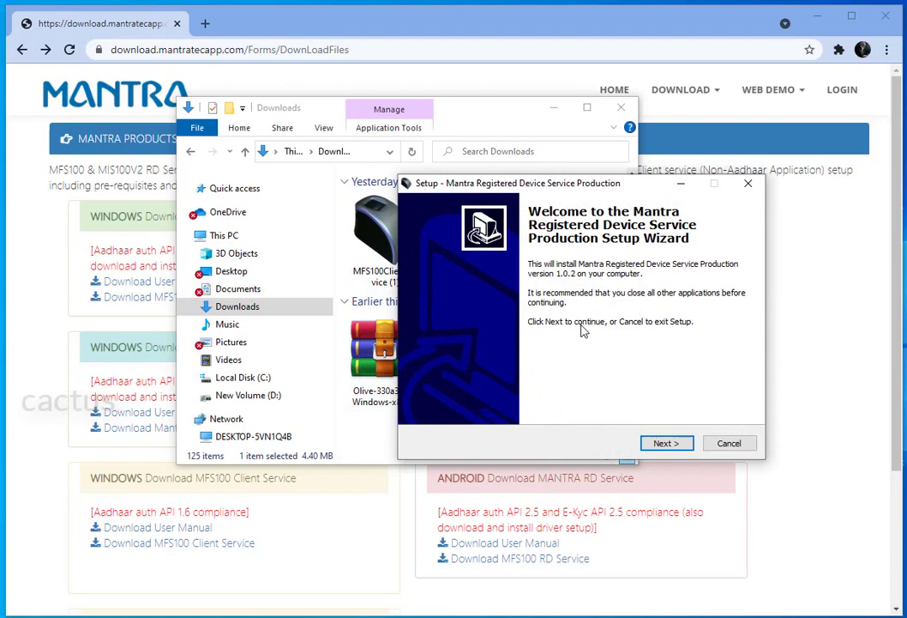
left_click(669, 443)
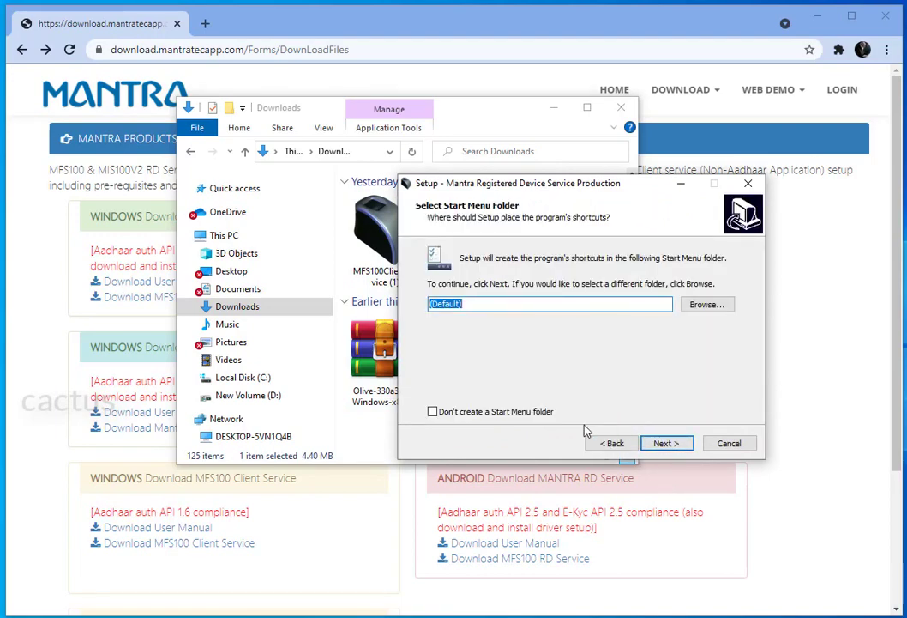
left_click(669, 448)
left_click(668, 446)
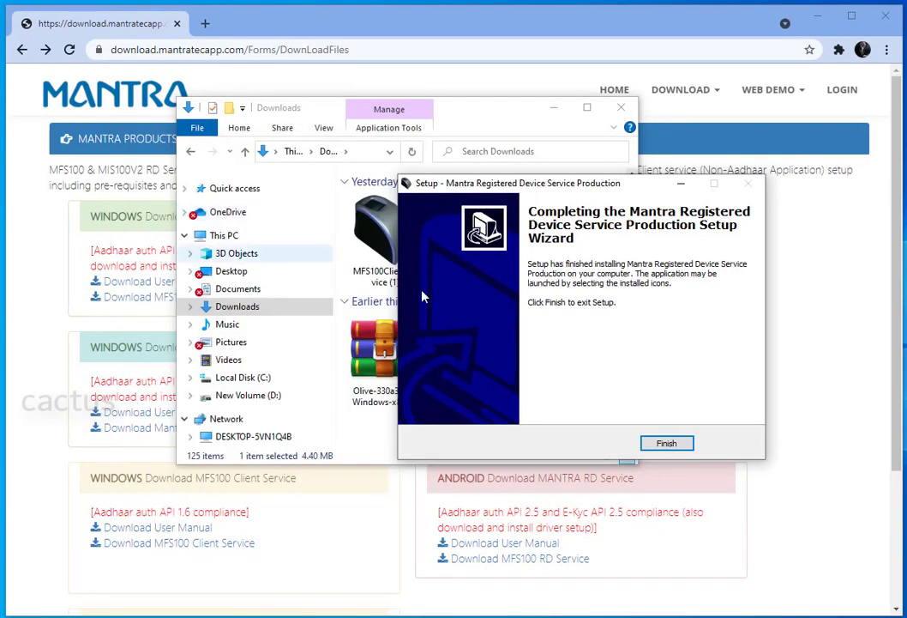
left_click(667, 443)
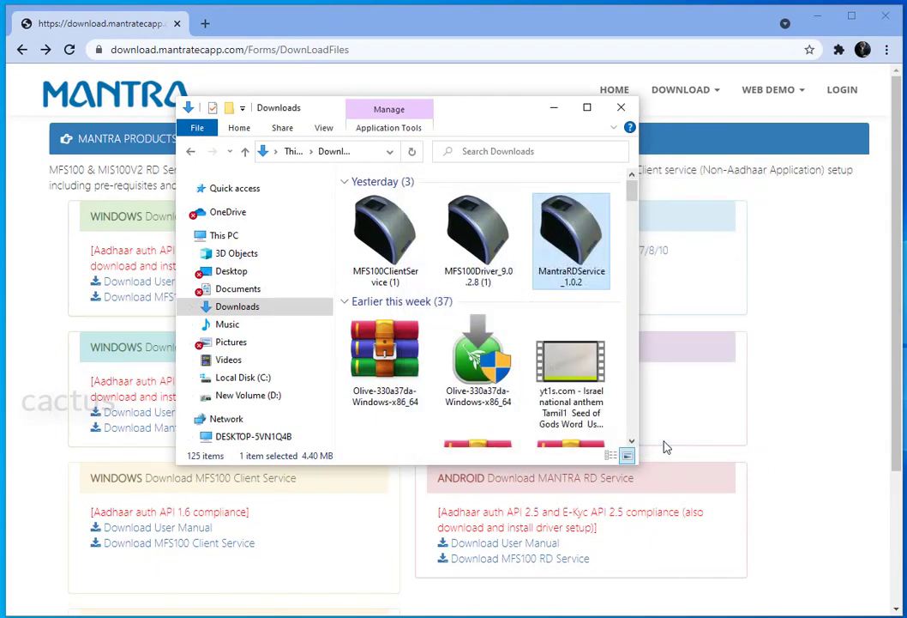
left_click(554, 112)
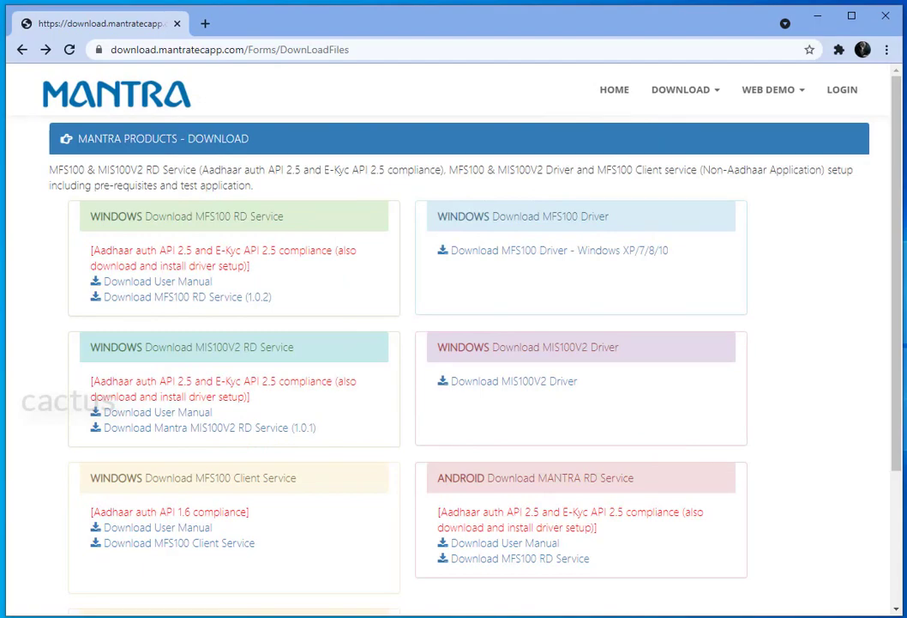
Open the Windows Services console from the Administrative Tools in Control Panel's System and Security category.
key("super")
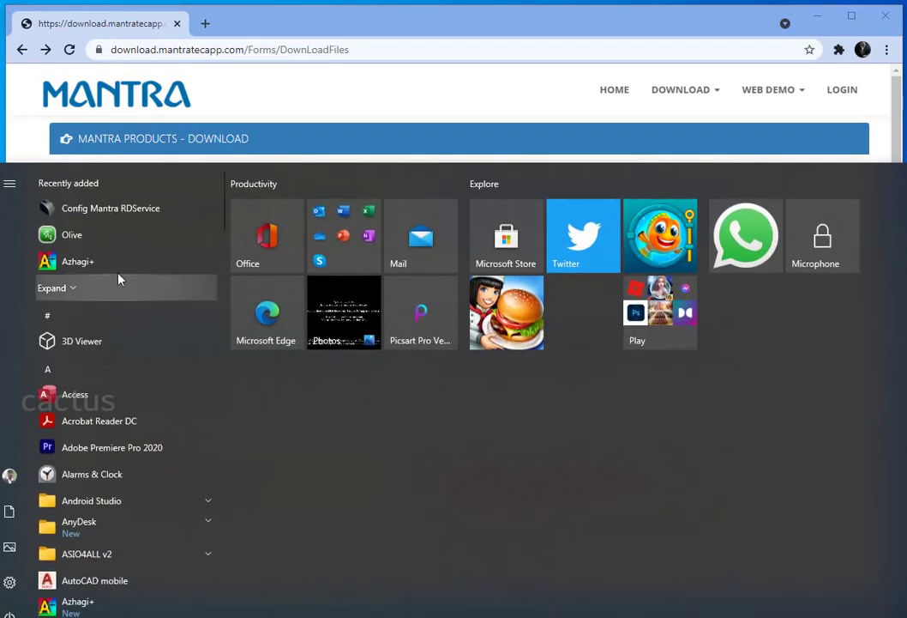
type("control")
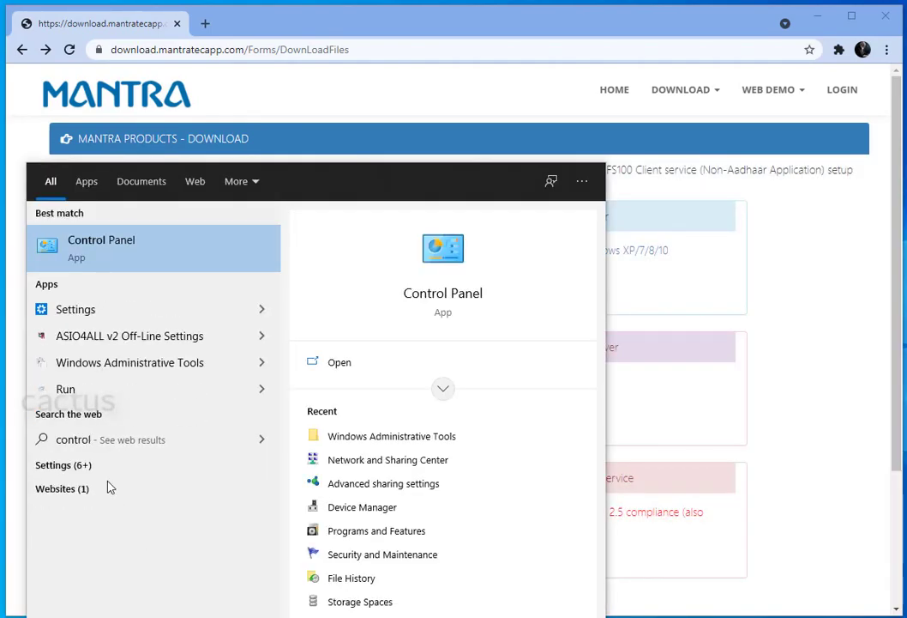
left_click(100, 250)
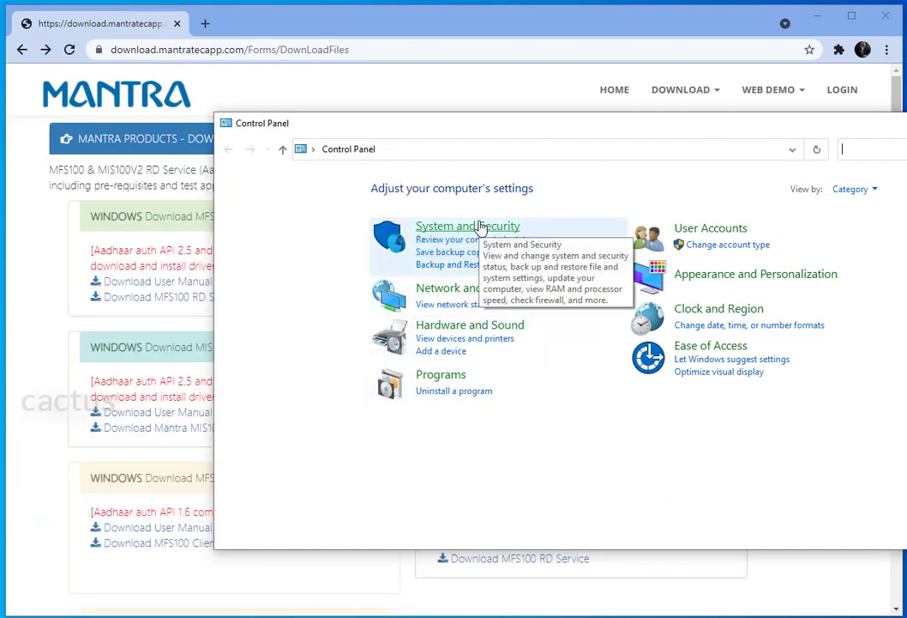
left_click(478, 228)
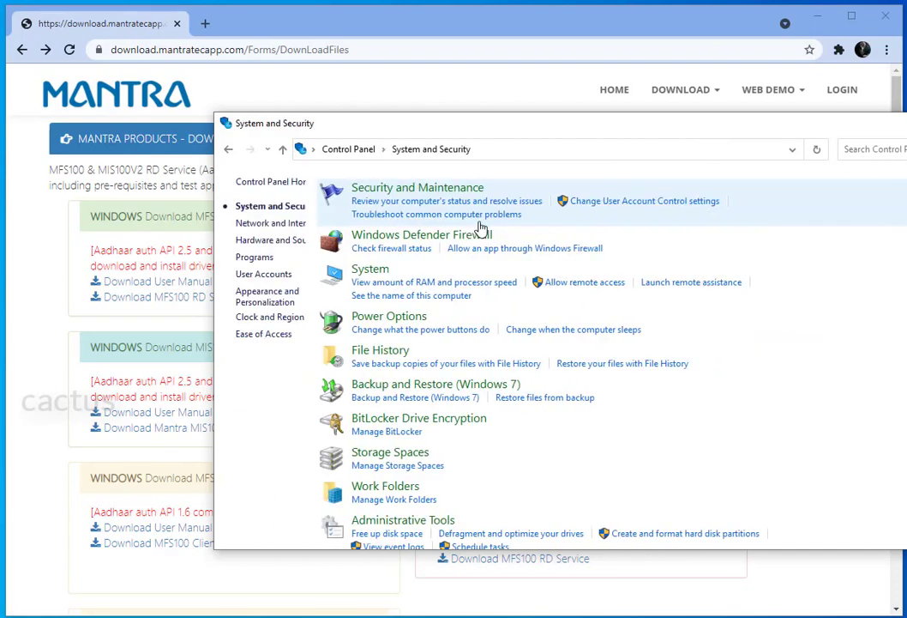
scroll(745, 419, "down", 1)
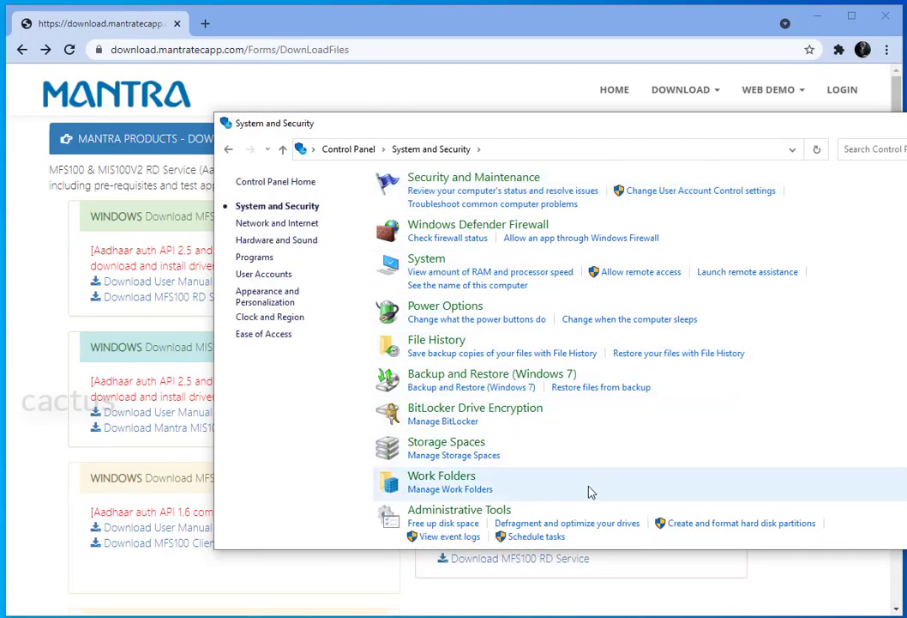
left_click(460, 512)
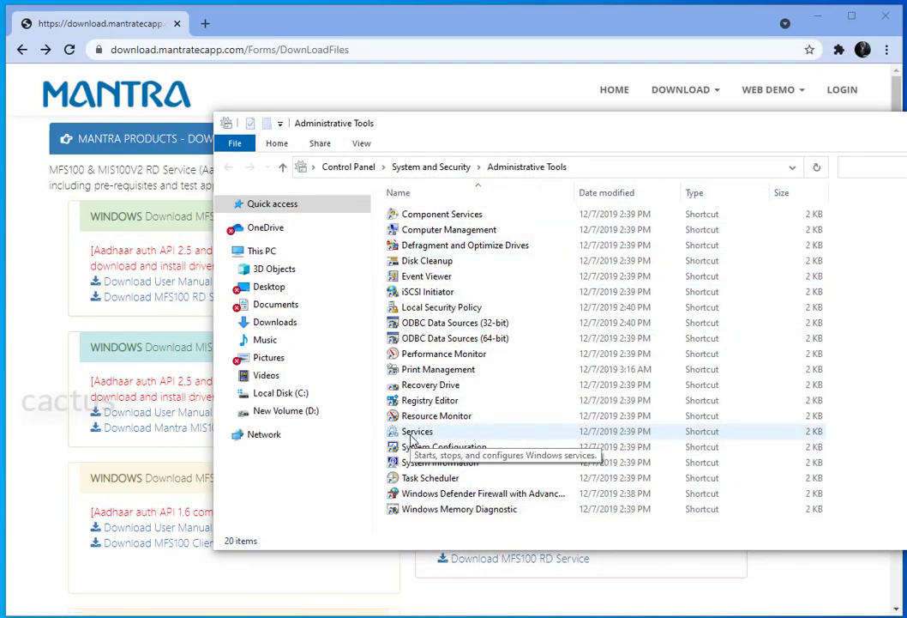
left_click(412, 435)
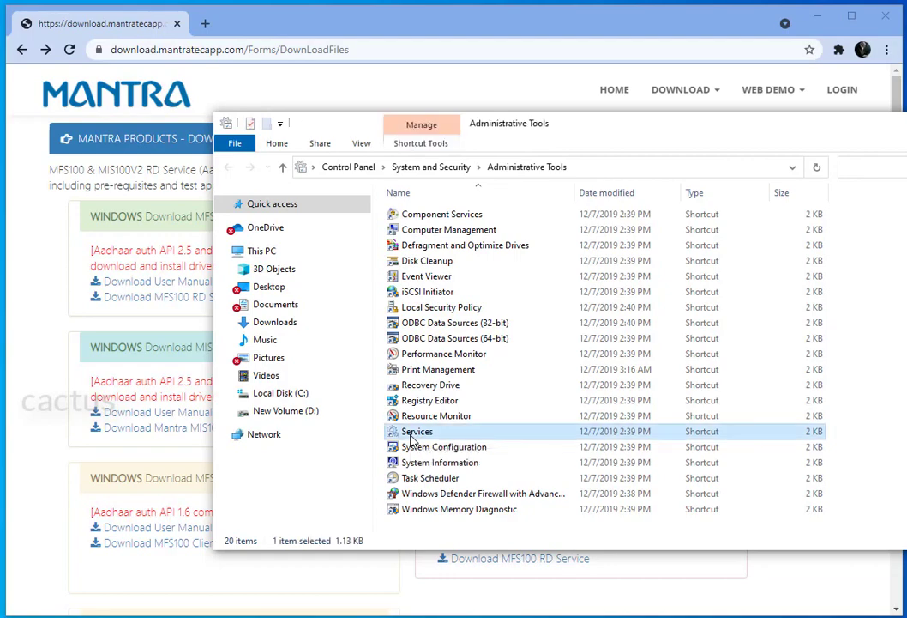
double_click(415, 436)
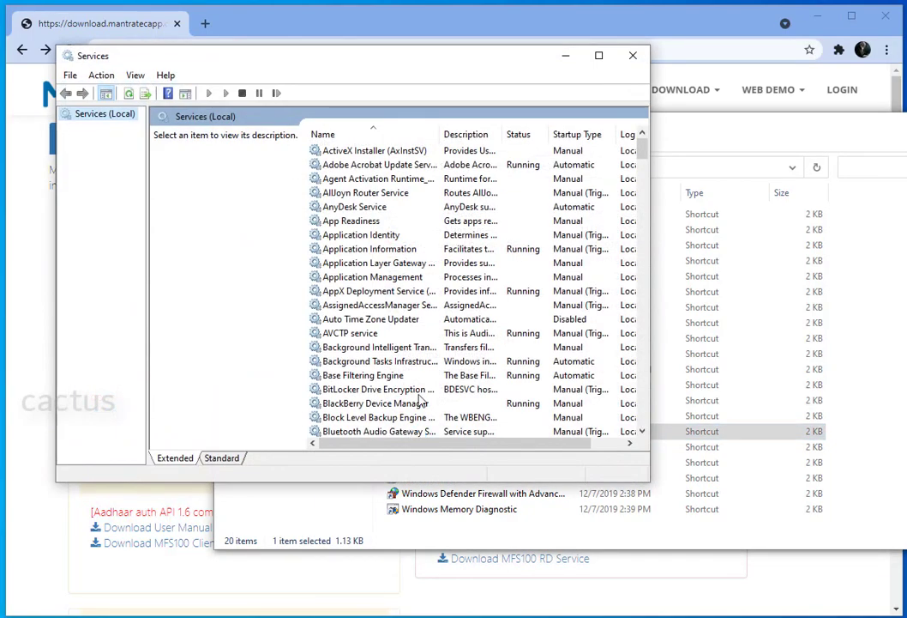
Stop and start the Mantra AVDM service, and close the Services and Control Panel windows.
scroll(455, 273, "down", 5)
scroll(454, 273, "down", 15)
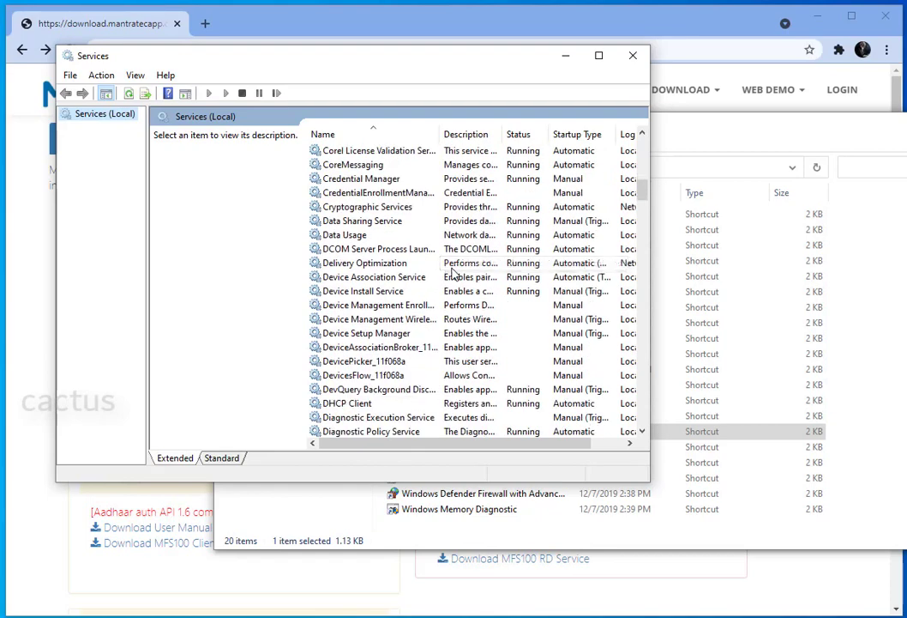
scroll(454, 272, "down", 13)
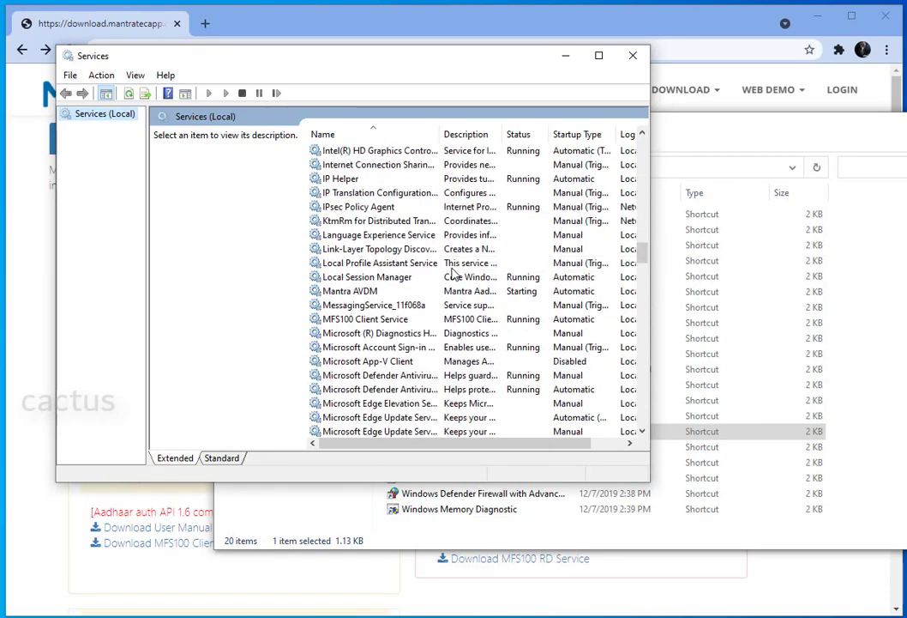
scroll(455, 272, "down", 2)
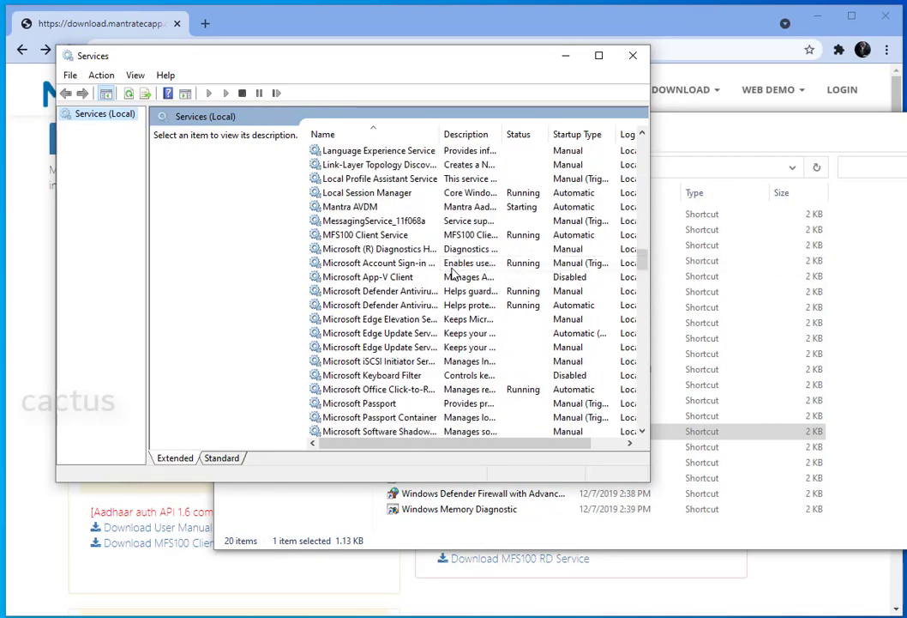
left_click(354, 209)
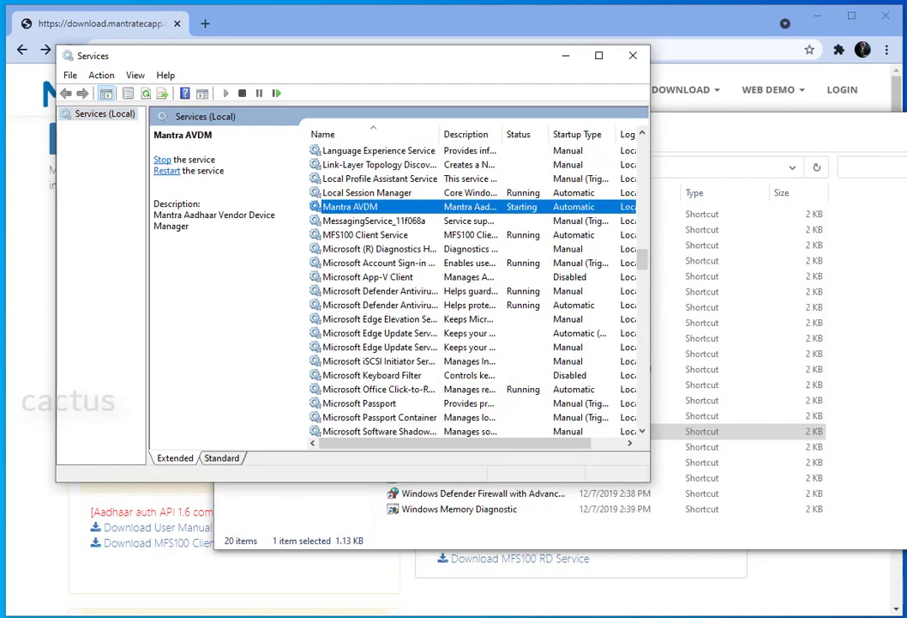
left_click(162, 160)
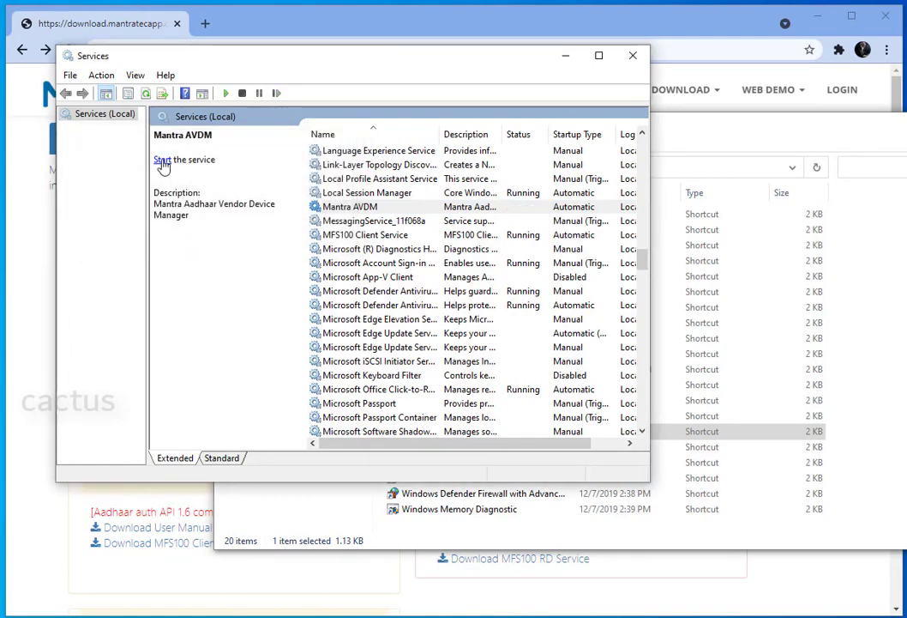
left_click(163, 162)
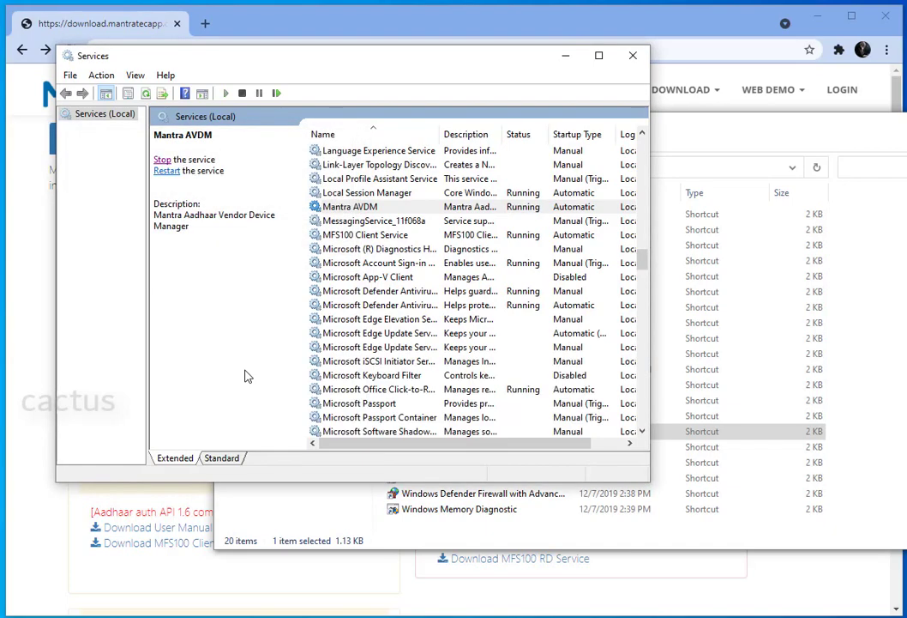
left_click(633, 55)
key("alt+Up")
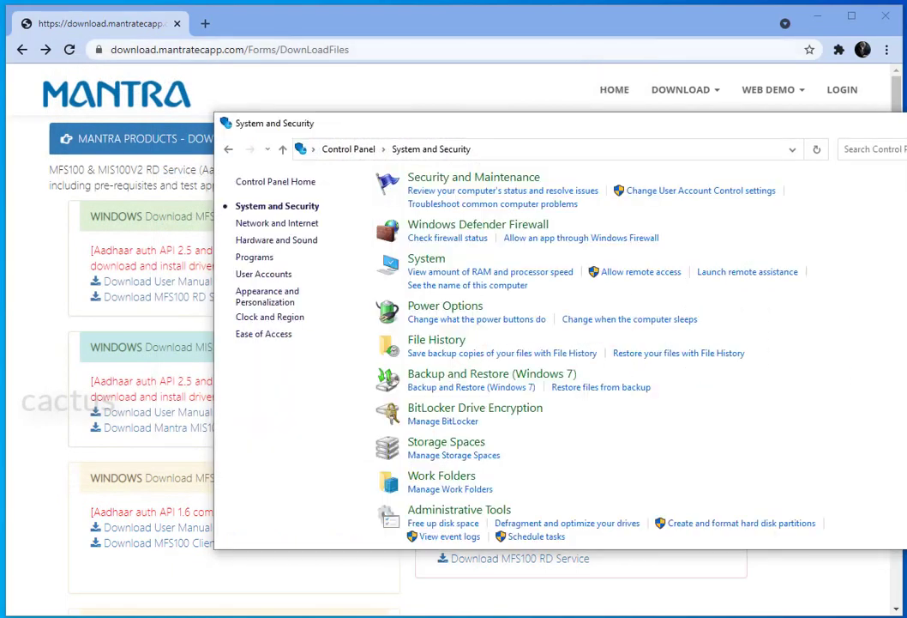
key("alt+F4")
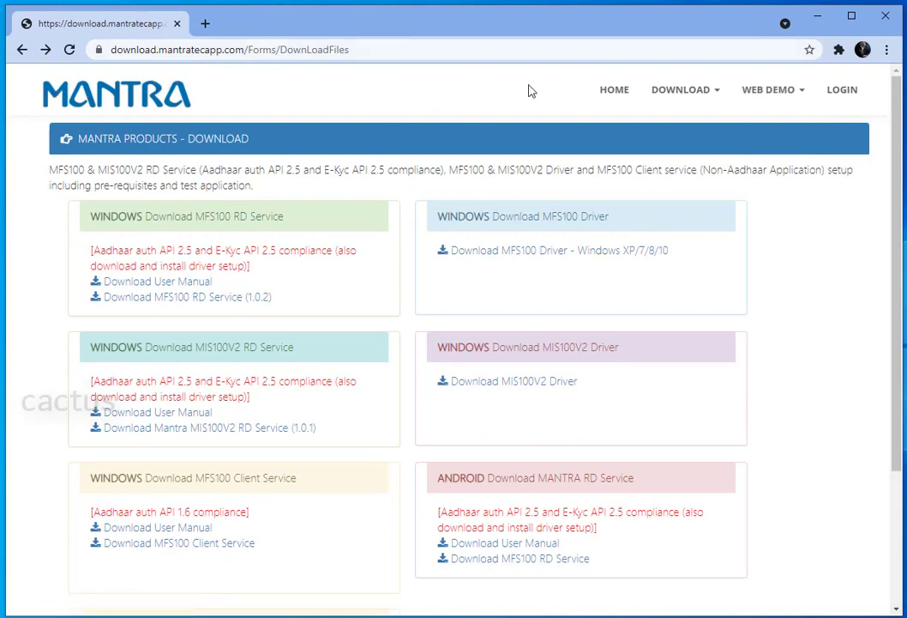
In the MFS100 RD Service web demo on the Mantra site, discover the AVDM and request the device info.
left_click(794, 100)
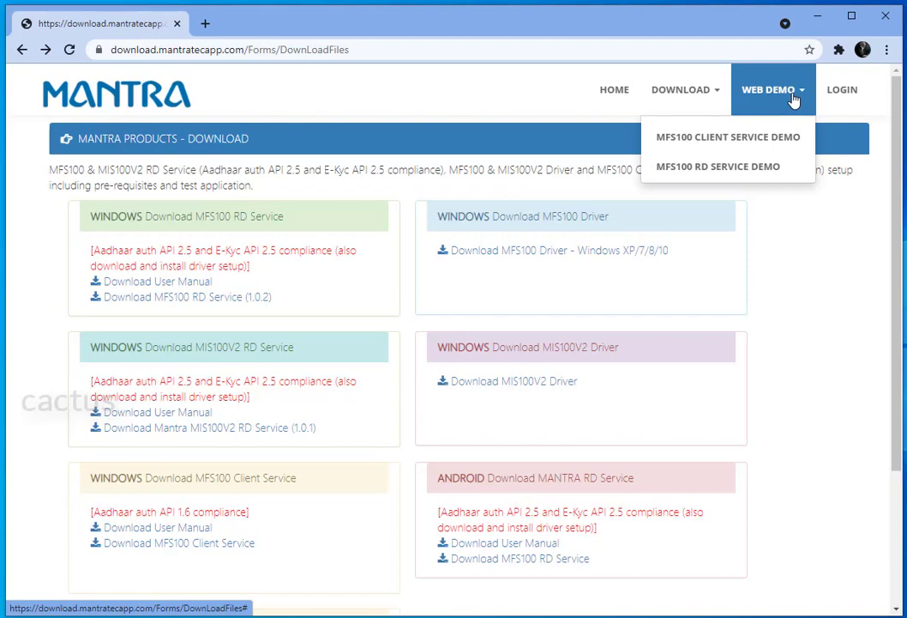
left_click(709, 171)
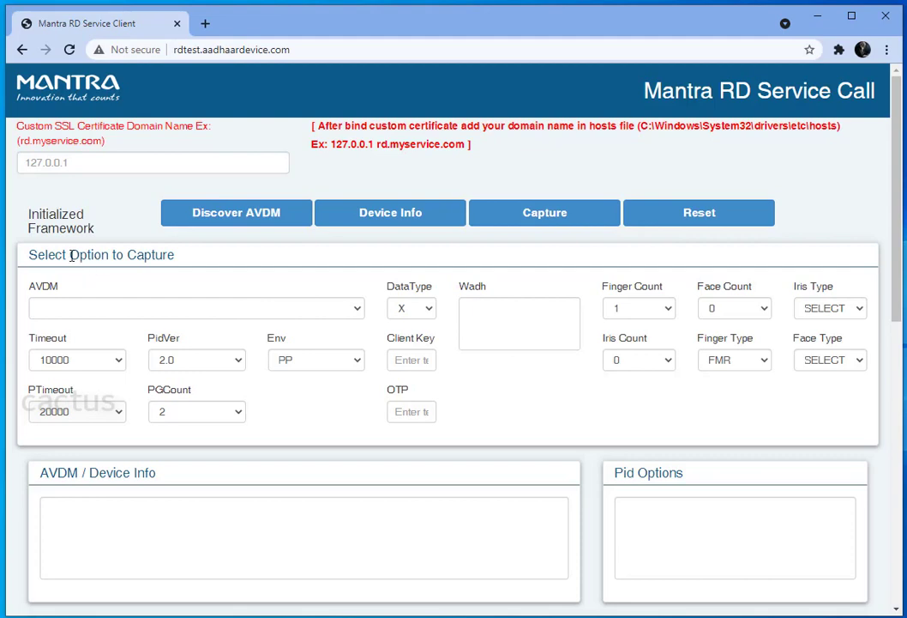
left_click(233, 216)
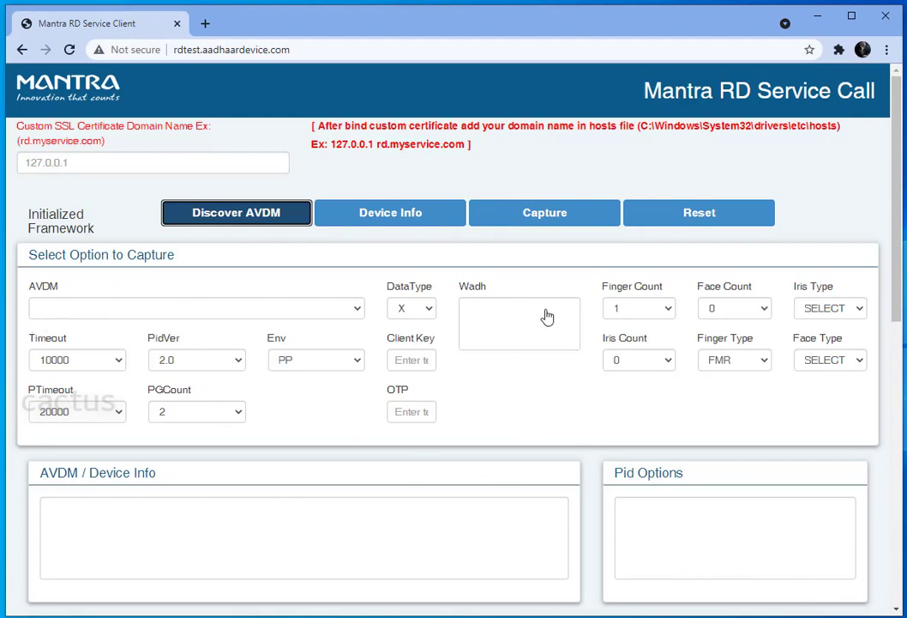
scroll(374, 456, "down", 1)
scroll(373, 454, "down", 2)
scroll(373, 454, "up", 1)
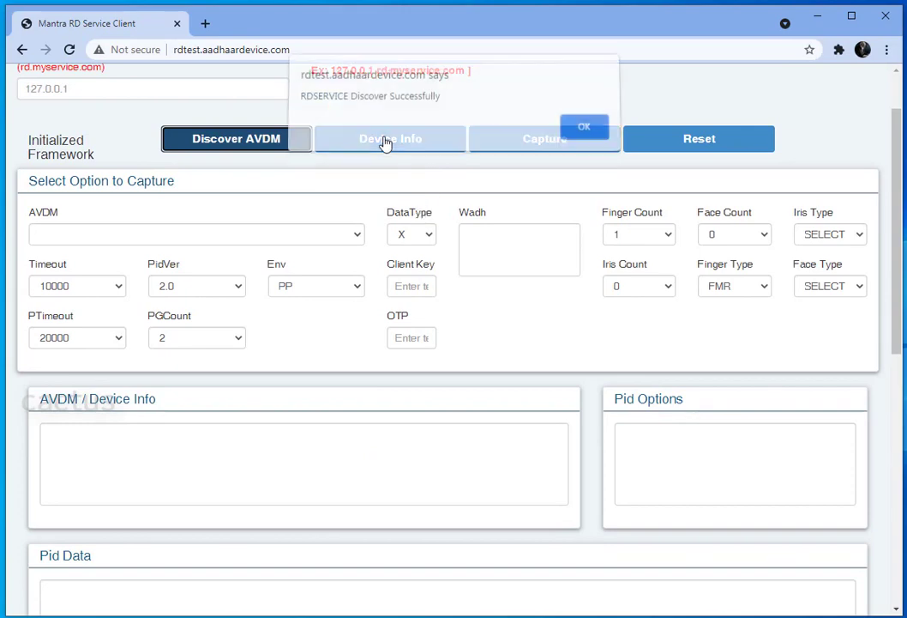
left_click(582, 135)
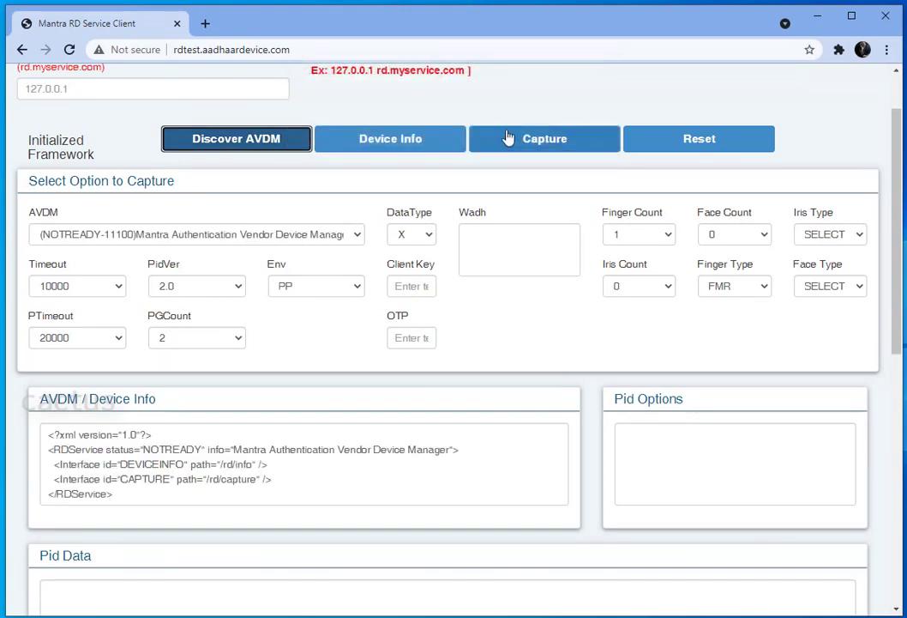
left_click(416, 148)
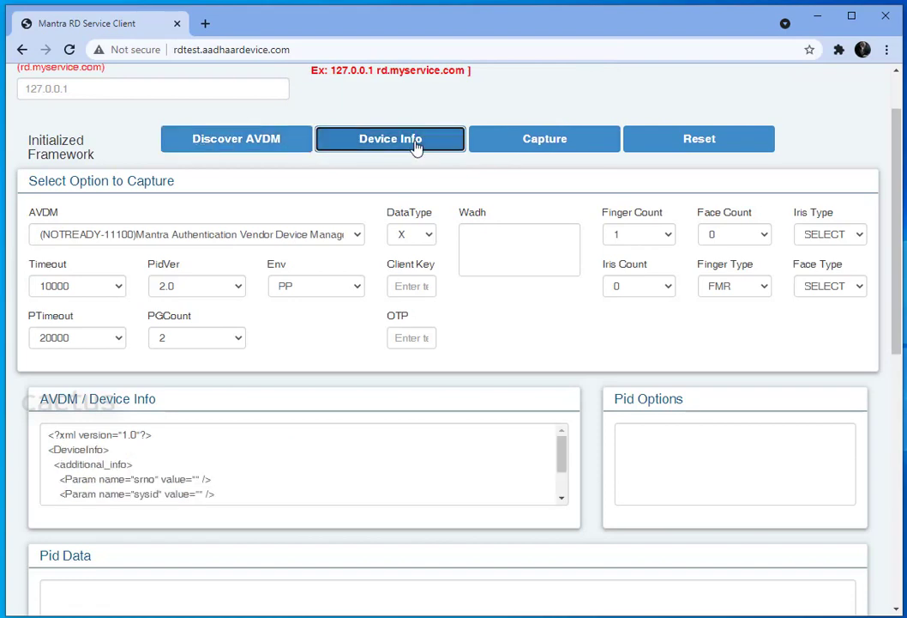
Try to capture a fingerprint through the selected Mantra AVDM with the default capture options, and dismiss the alert.
scroll(241, 421, "down", 3)
scroll(241, 423, "up", 2)
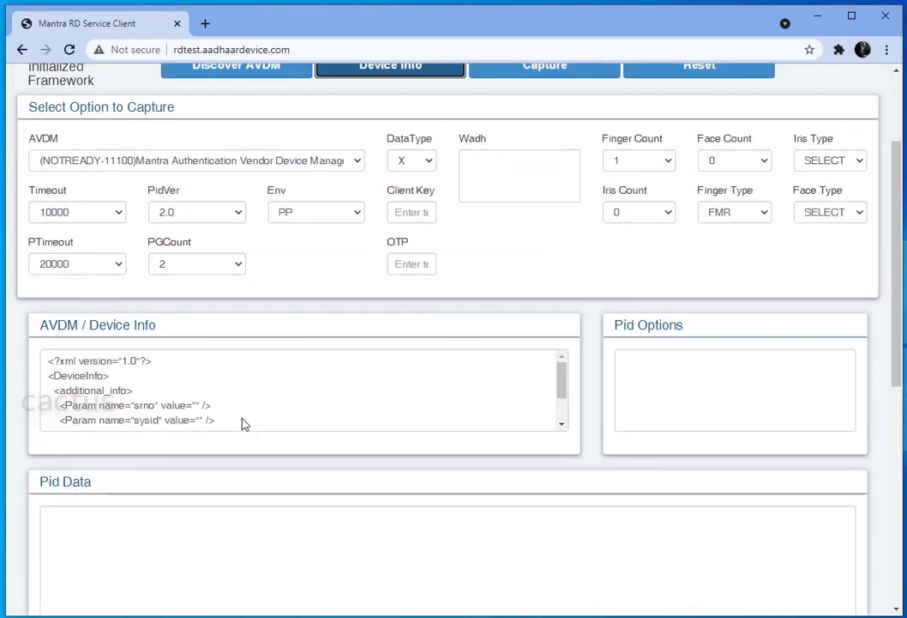
scroll(400, 343, "up", 2)
scroll(394, 321, "down", 1)
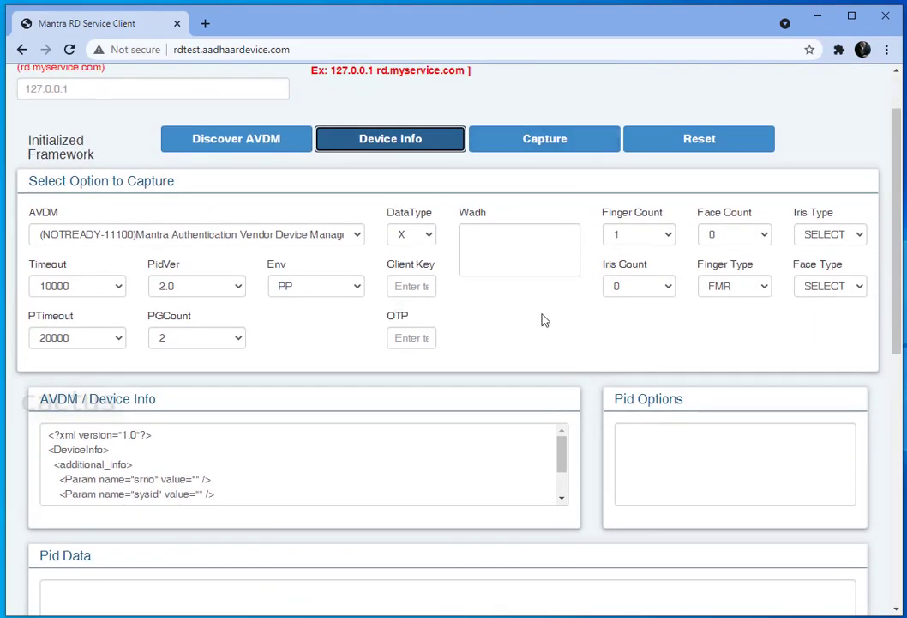
left_click(566, 142)
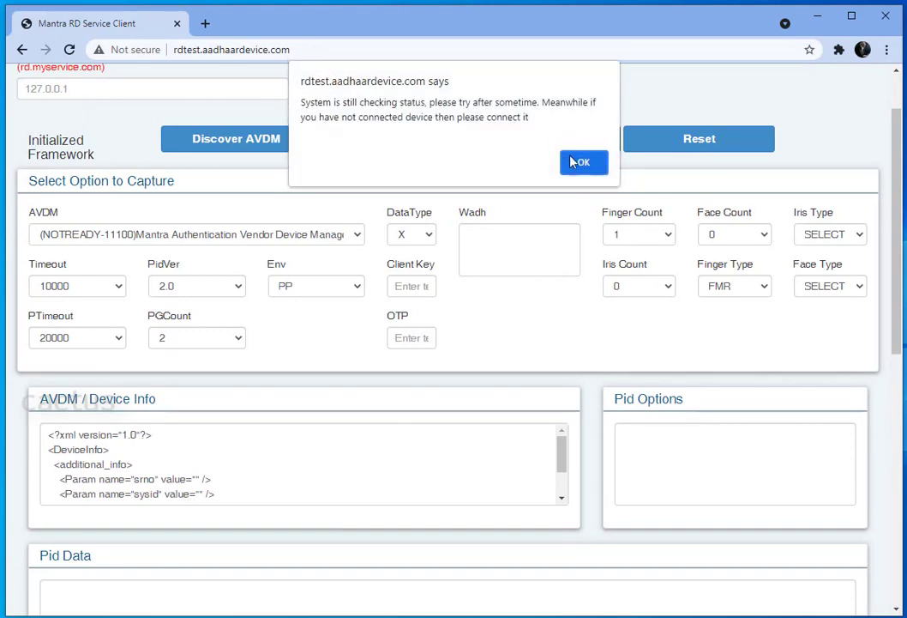
left_click(576, 165)
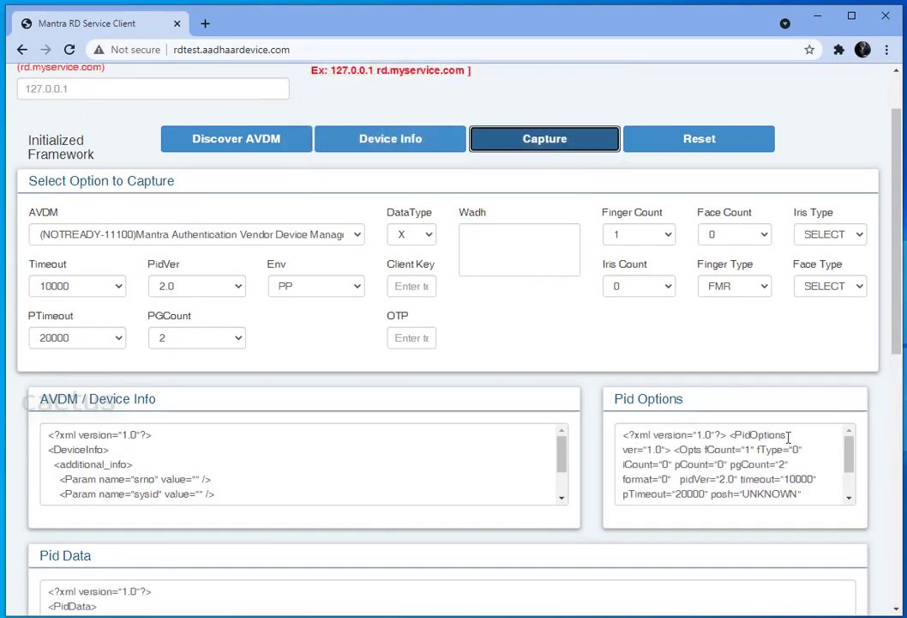
Examine the capture response in Pid Data together with the Pid Options and the AVDM / Device Info output.
scroll(780, 516, "down", 1)
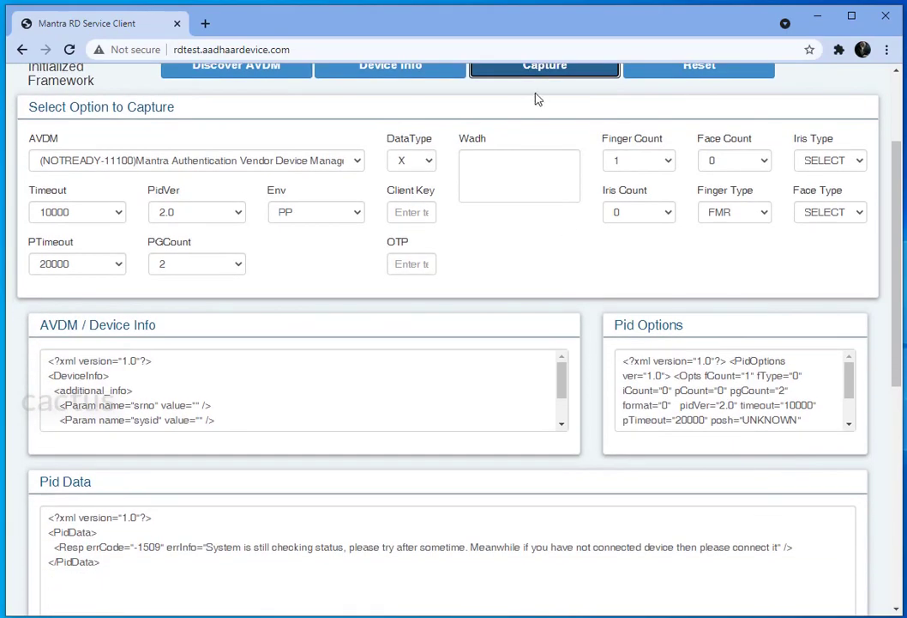
scroll(643, 512, "up", 1)
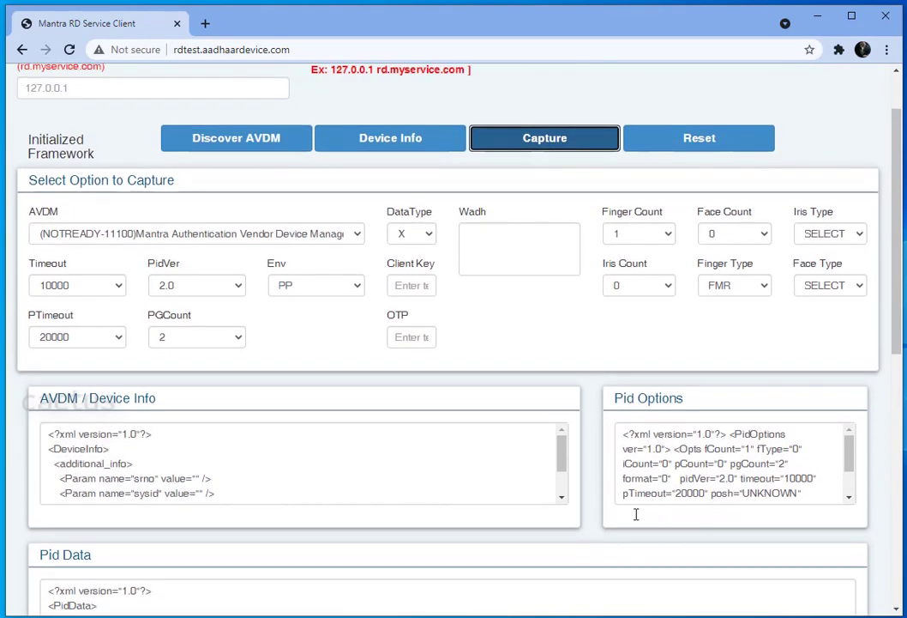
scroll(648, 522, "down", 1)
scroll(463, 414, "down", 1)
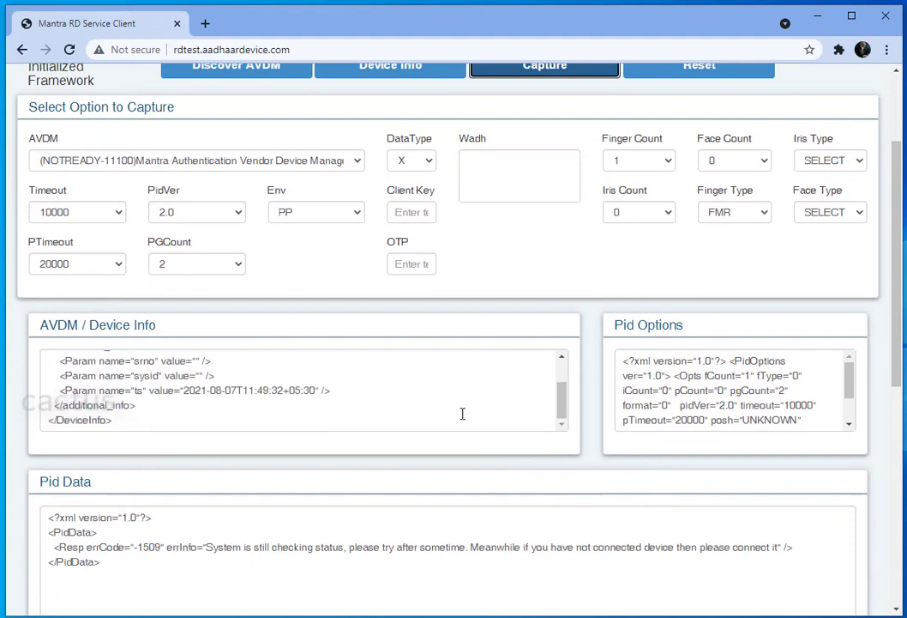
scroll(386, 394, "up", 1)
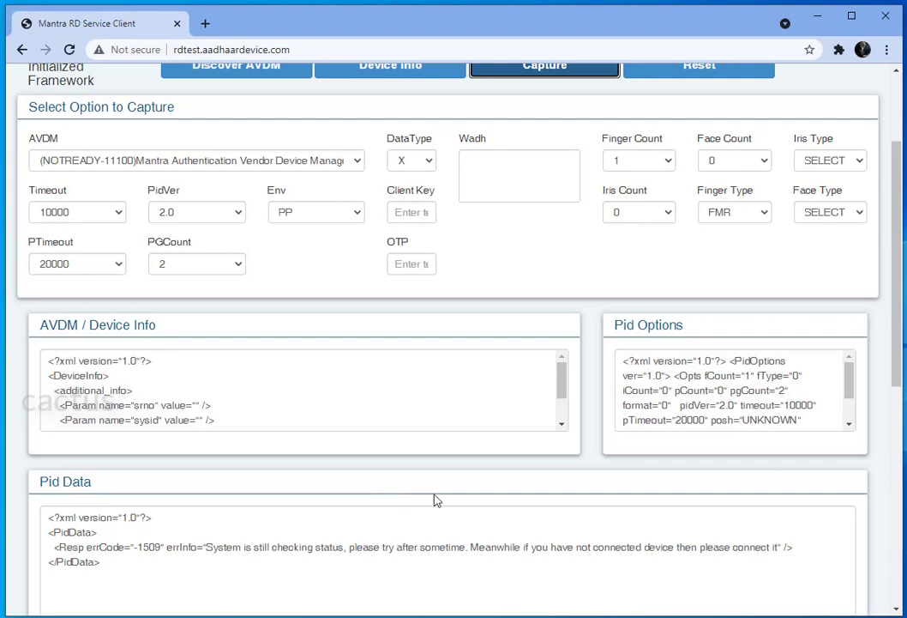
scroll(515, 300, "up", 1)
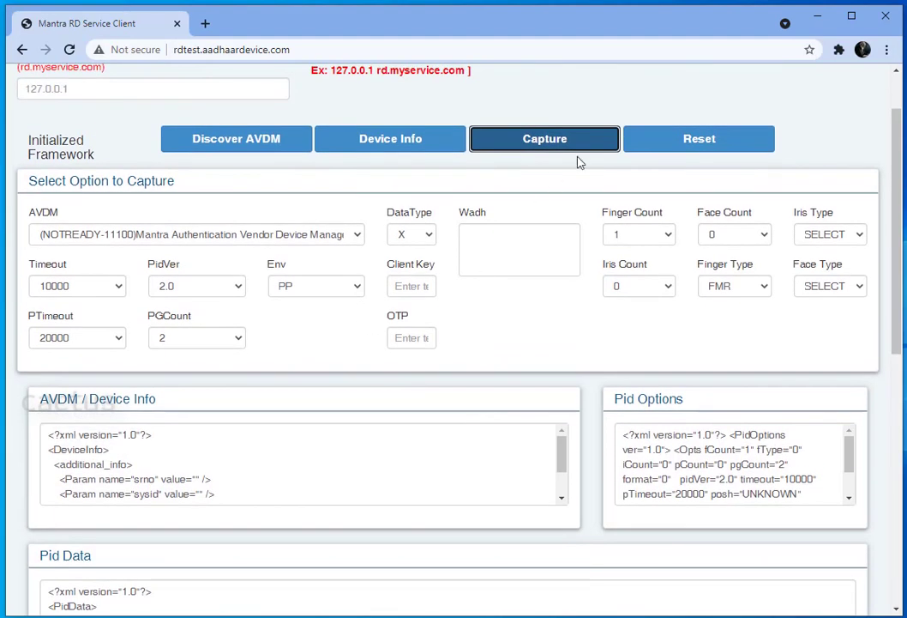
scroll(811, 154, "up", 1)
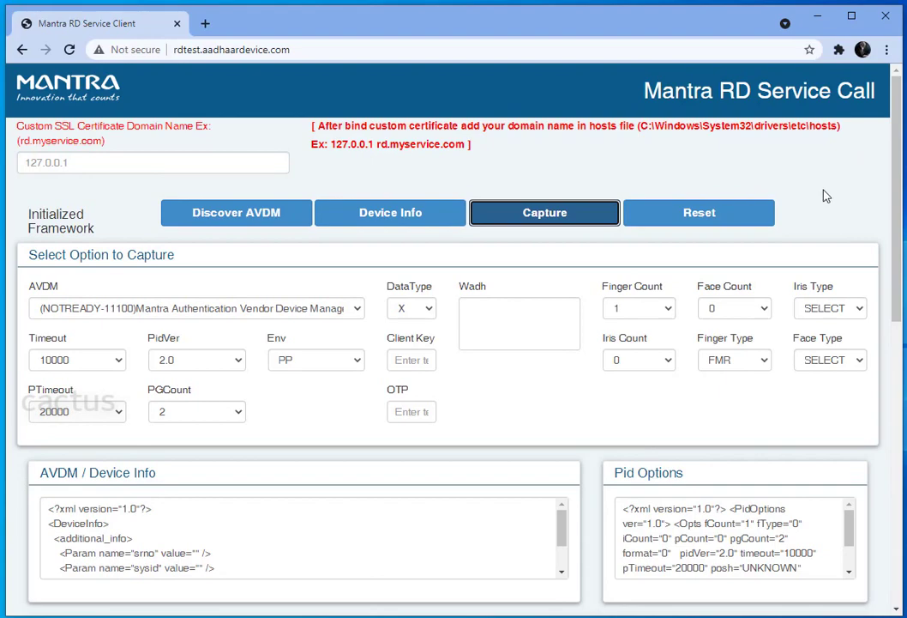
scroll(826, 184, "down", 1)
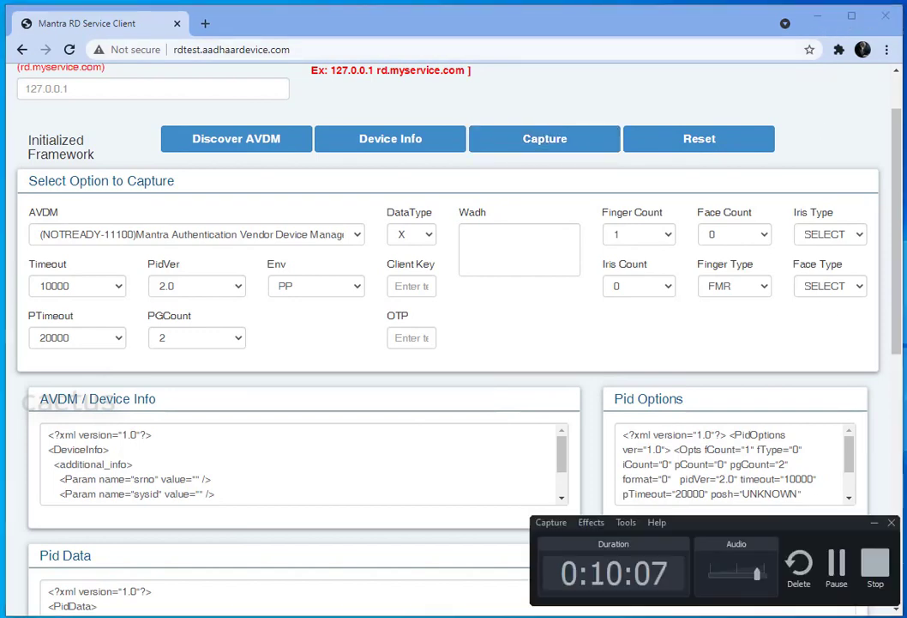
left_click(873, 566)
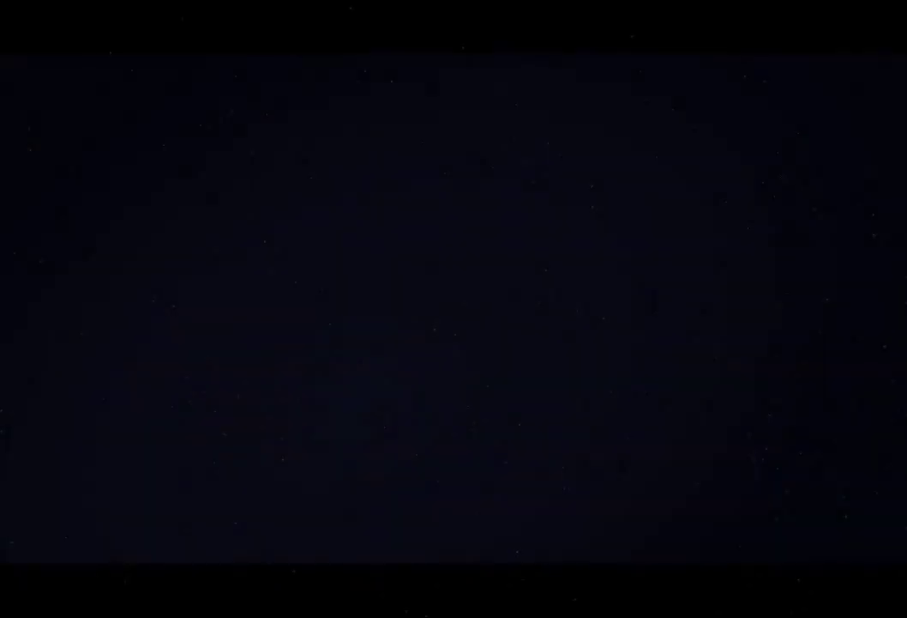